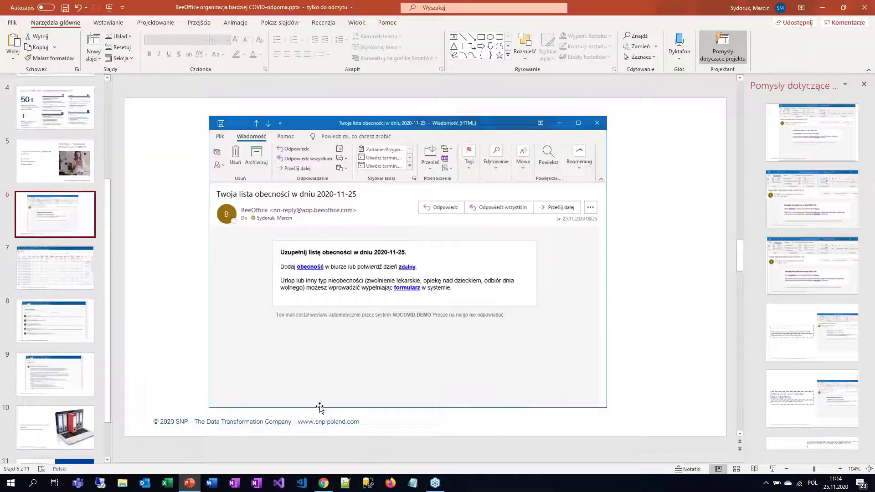
Step: Present slide 6 as a full-screen slide show, end it, and switch to the BeeOffice Chrome window
left_click(772, 469)
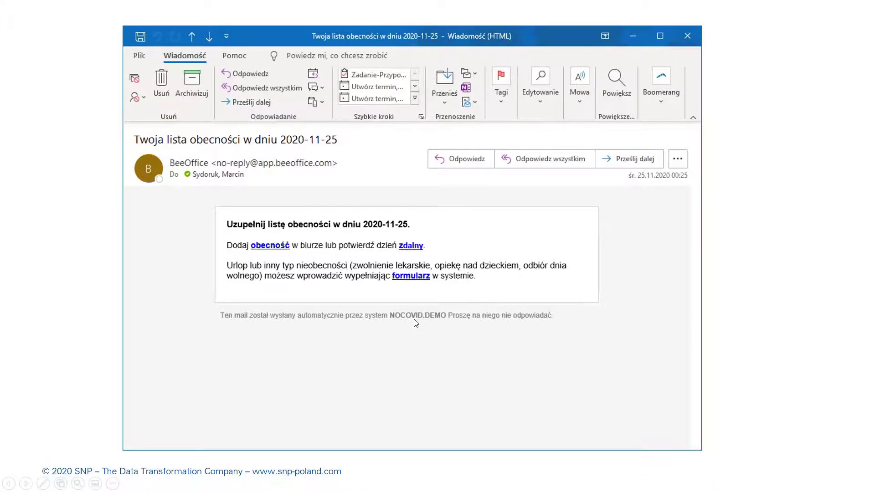
key("Escape")
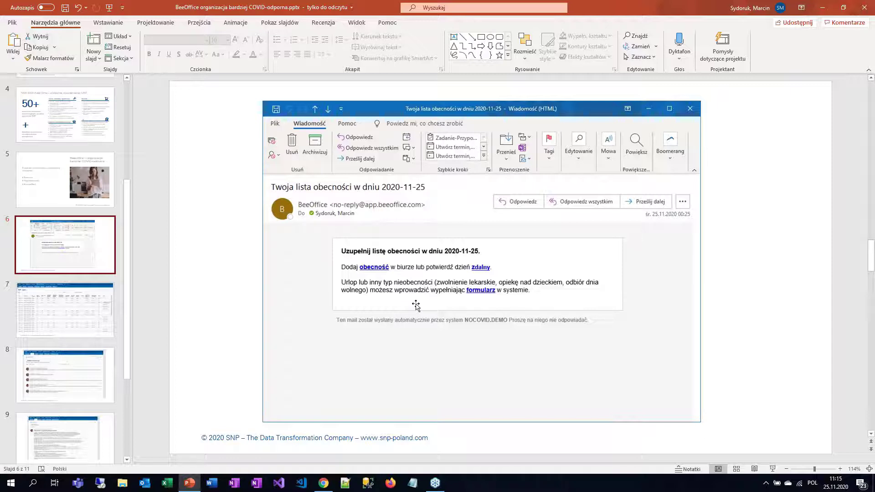
key("alt+Tab")
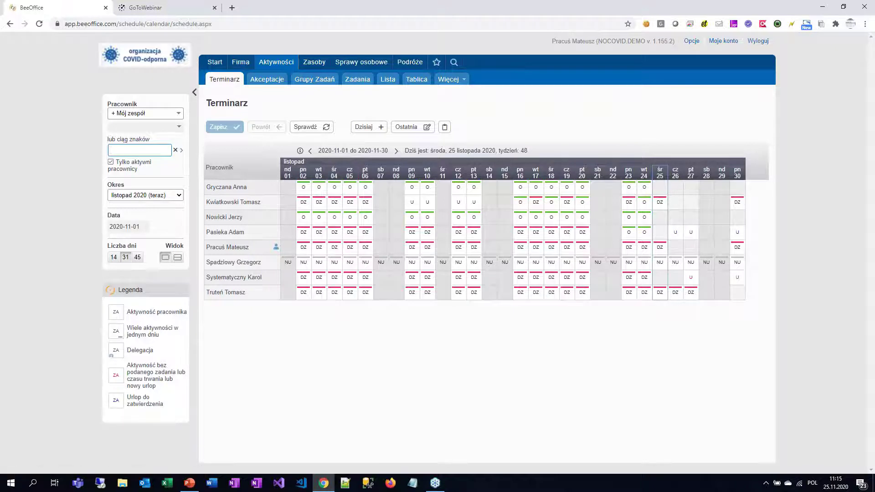
Step: Advance the Terminarz schedule from November to December 2020
left_click(397, 152)
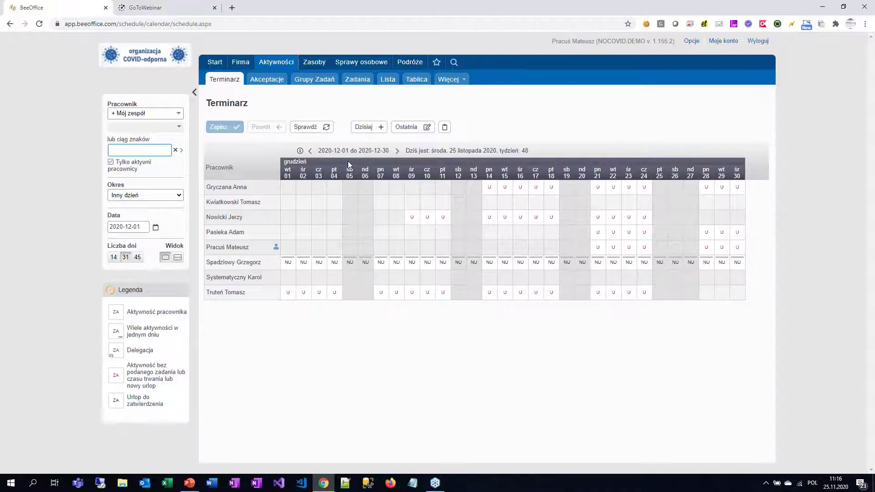
left_click(310, 150)
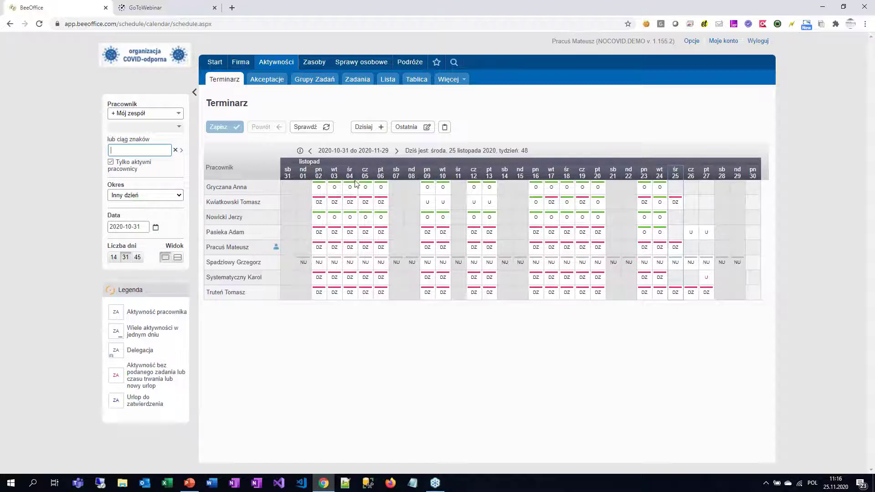
left_click(397, 152)
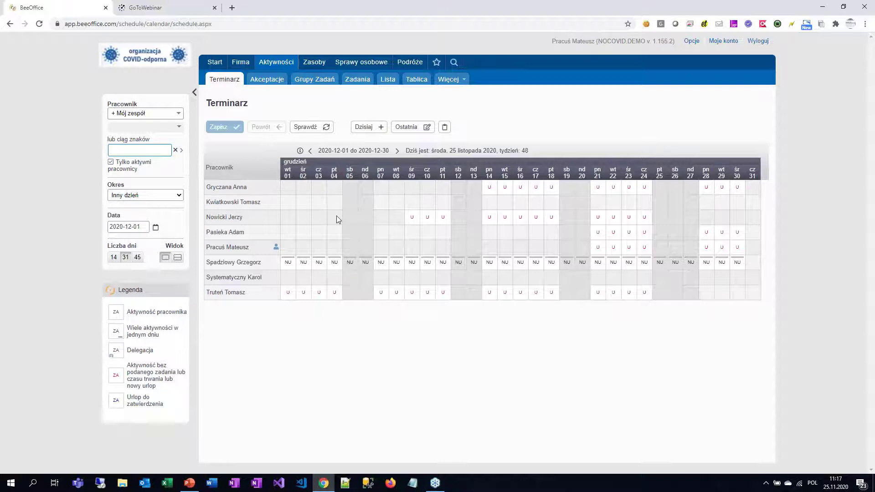
Step: Log 8 hours of Projekty wewnętrzne [PW] at biuro for the first employee on 1 December 2020
double_click(292, 192)
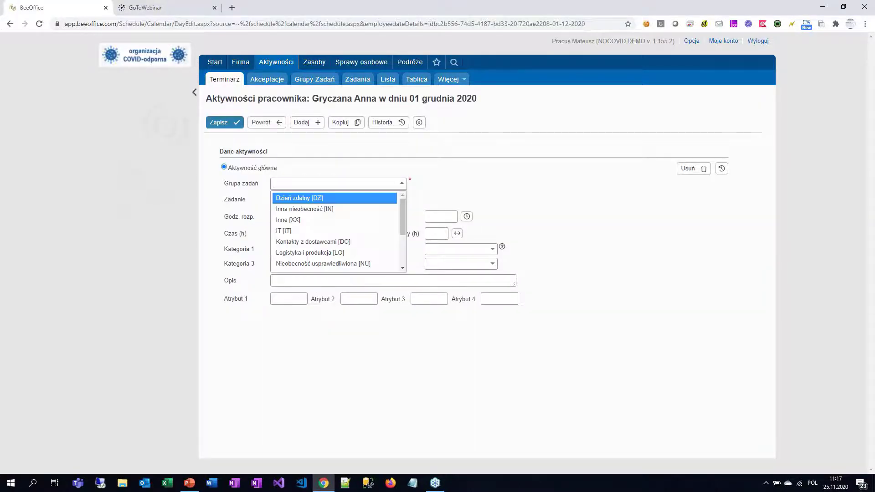
left_click_drag(404, 207, 408, 238)
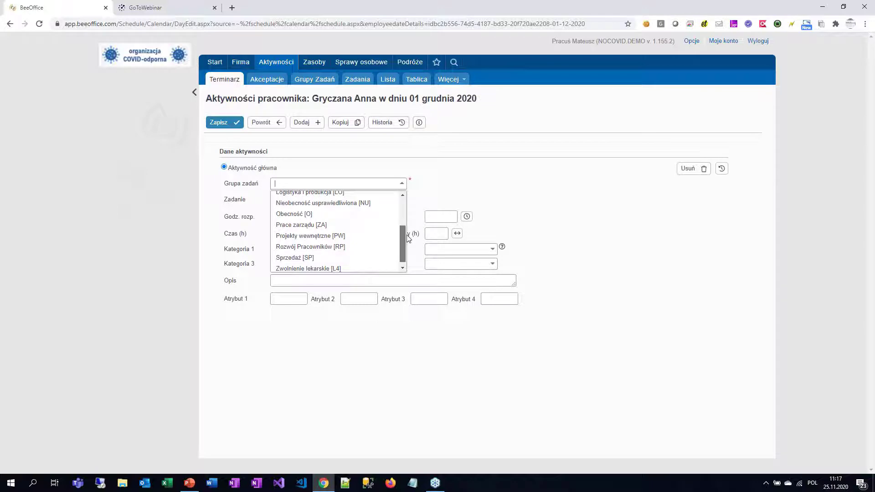
left_click(372, 237)
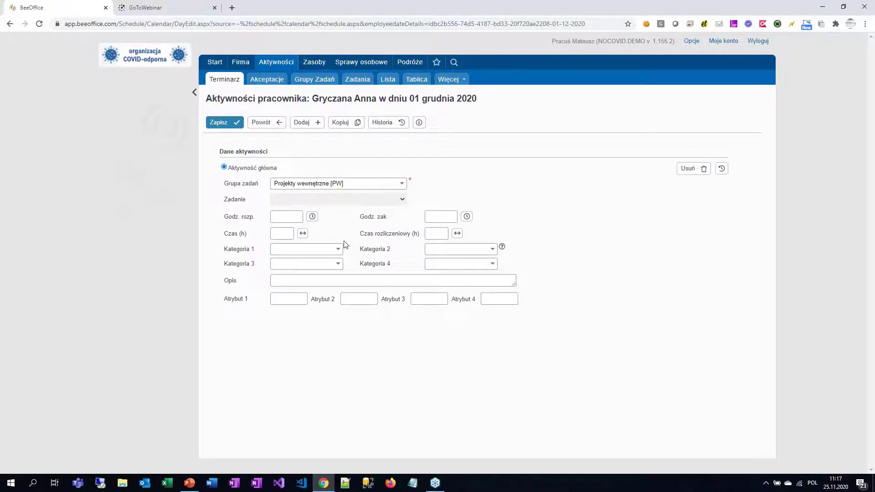
left_click(281, 234)
type("8")
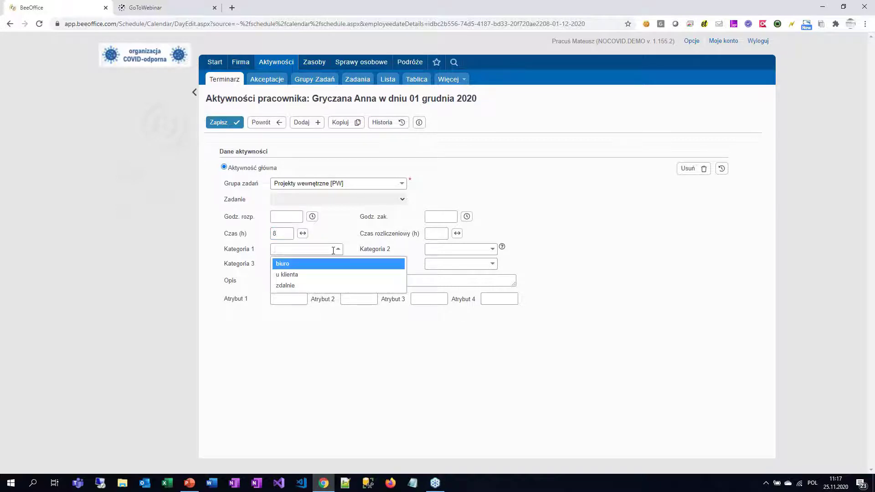
left_click(331, 264)
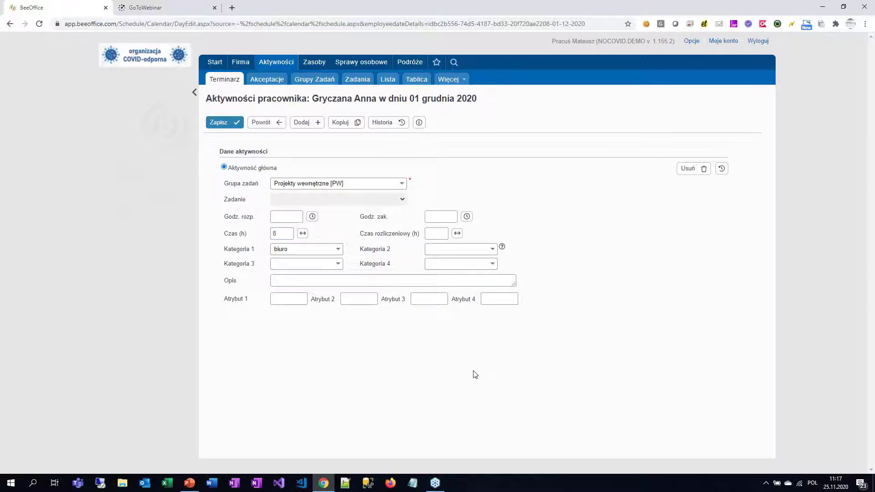
left_click(225, 122)
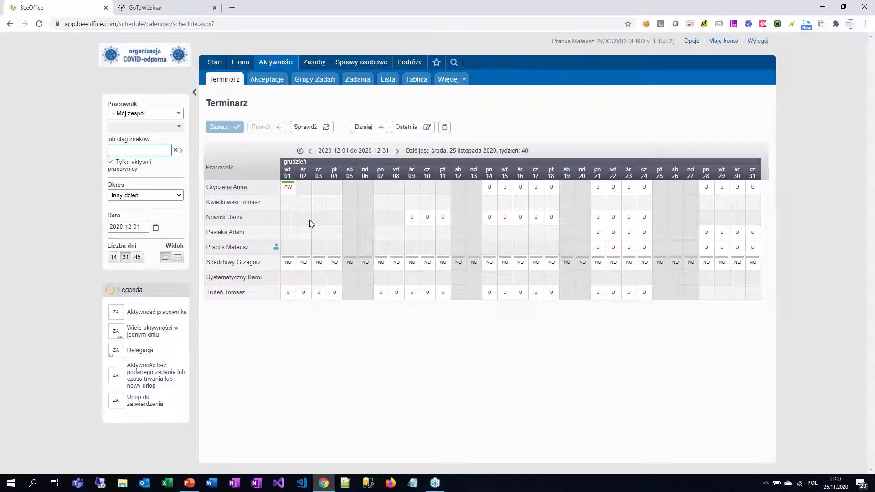
left_click(289, 187)
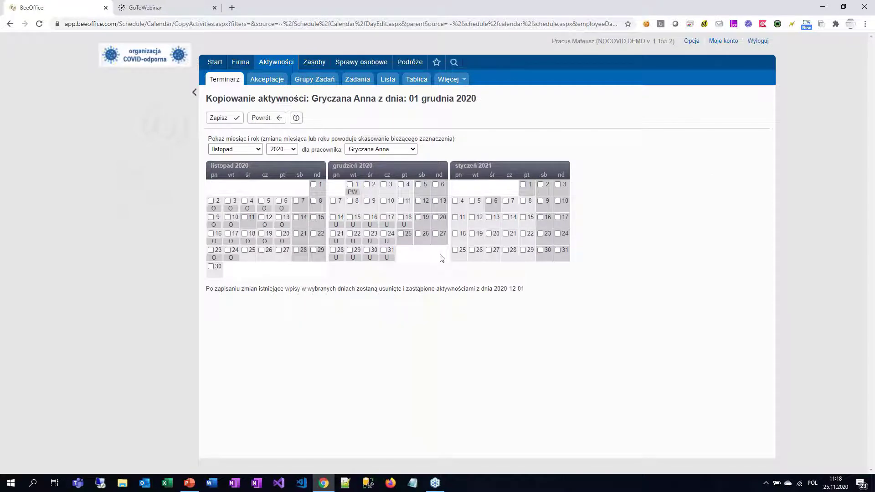
Step: Copy the first employee's 1 December PW activity onto 2, 3 and 4 December
left_click(367, 185)
left_click(384, 185)
left_click(400, 184)
left_click(235, 118)
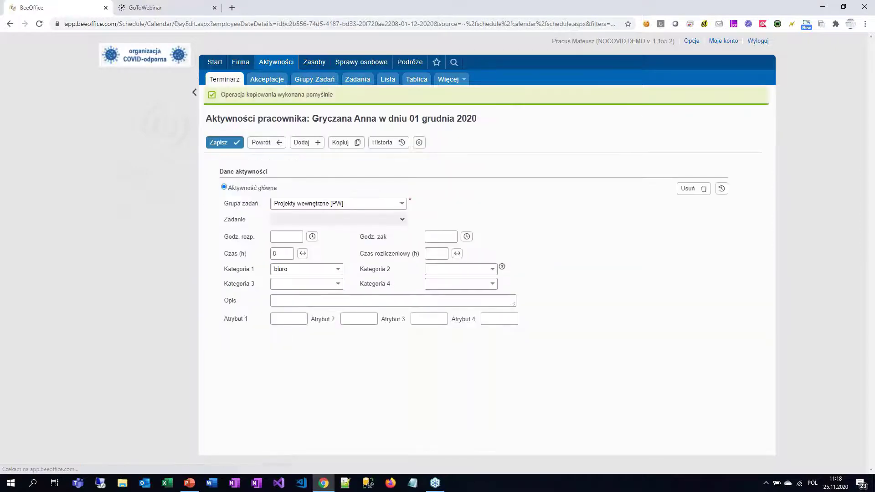
left_click(225, 145)
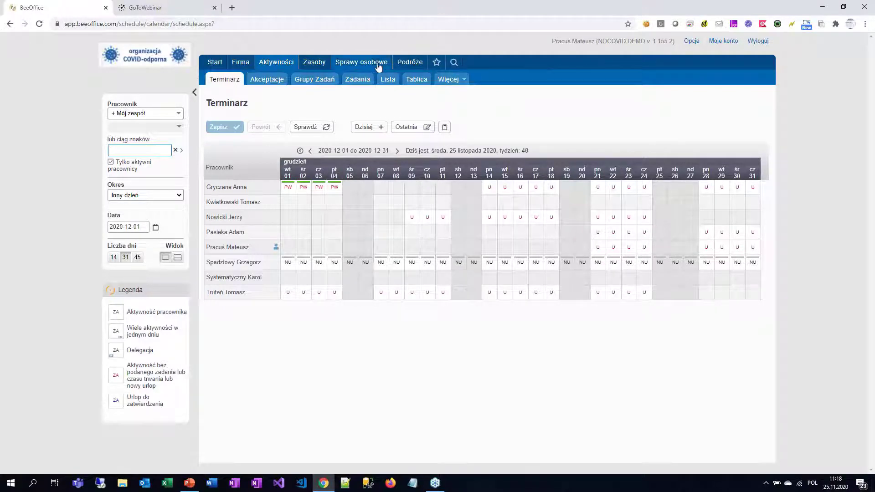
Step: Create a wypoczynkowy leave request for the chosen employee for 28–31 December 2020, then activate and approve it
mouse_move(374, 66)
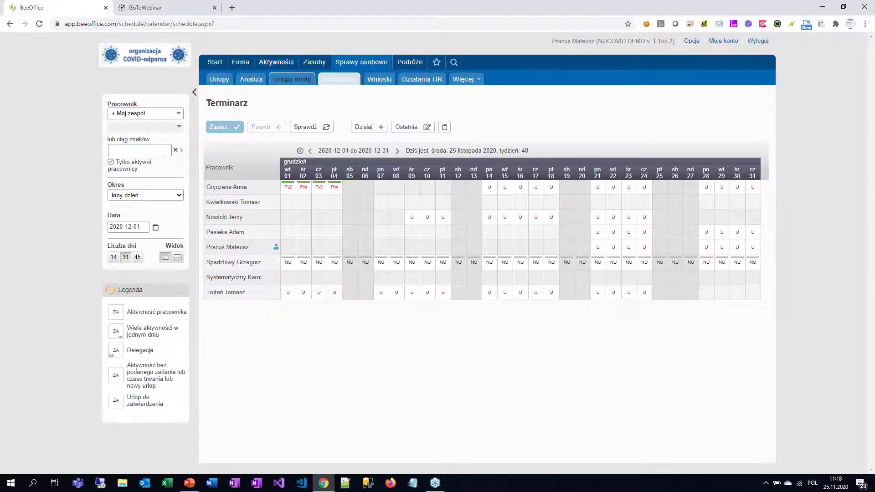
left_click(219, 81)
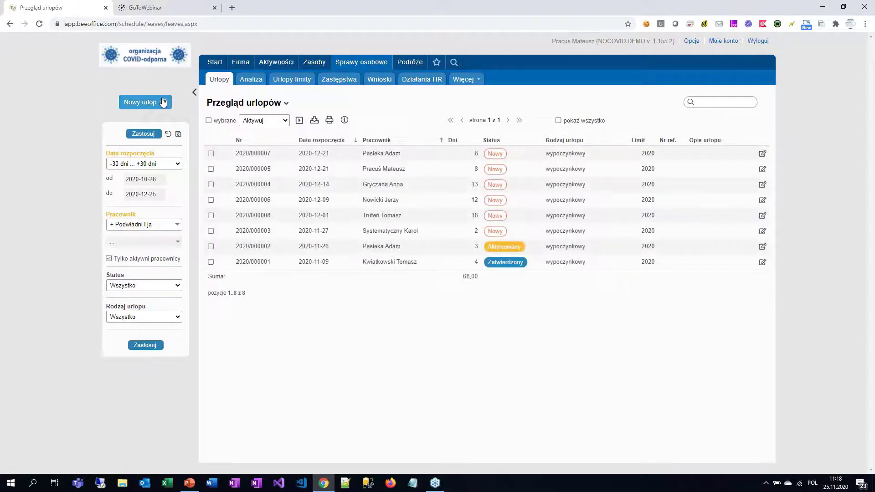
left_click(163, 102)
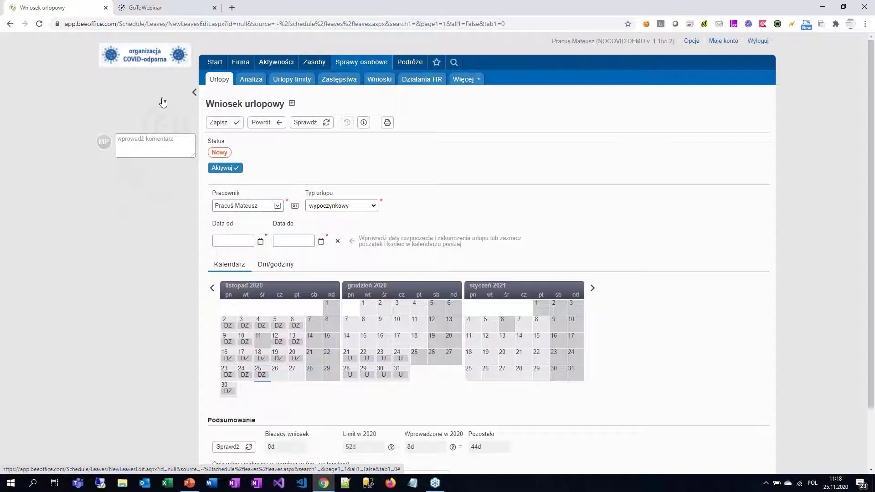
left_click(278, 206)
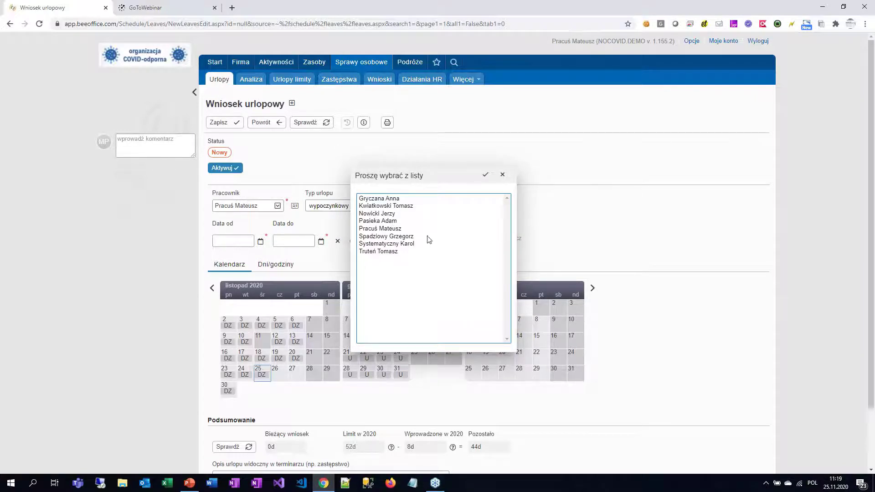
double_click(387, 244)
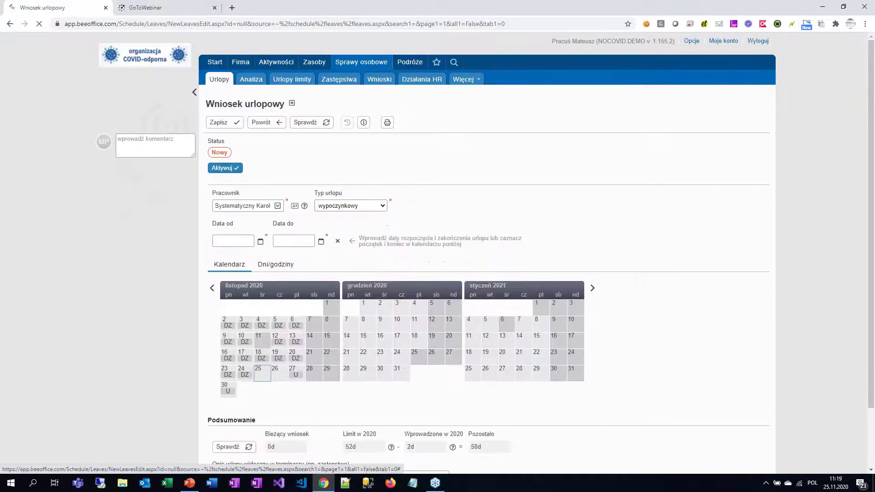
left_click_drag(349, 383, 400, 380)
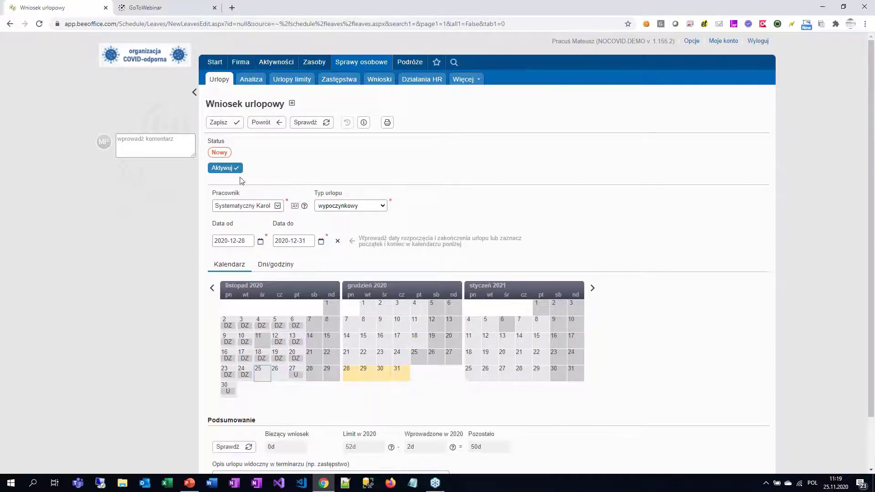
left_click(233, 170)
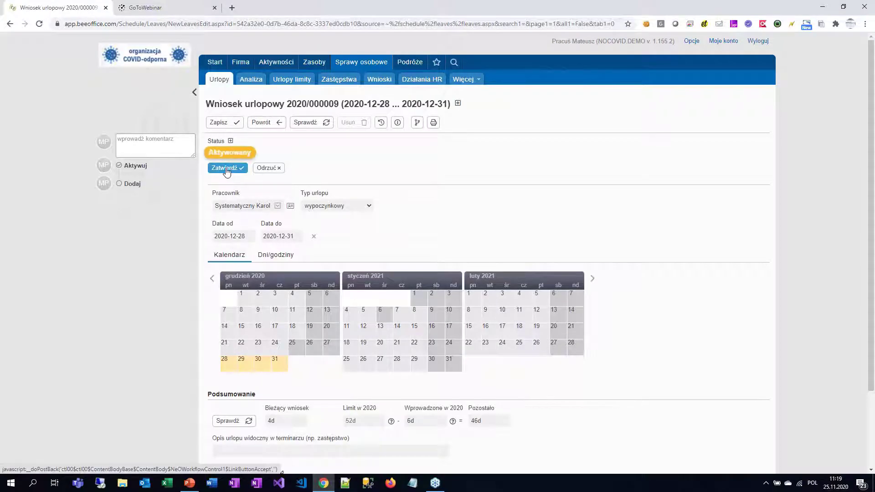
left_click(227, 169)
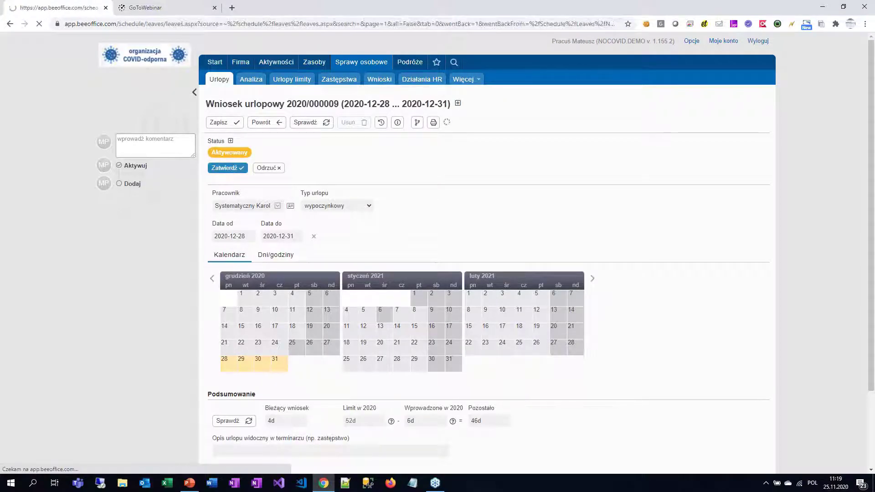
Step: Return to the team schedule and show the previous month, November
mouse_move(240, 62)
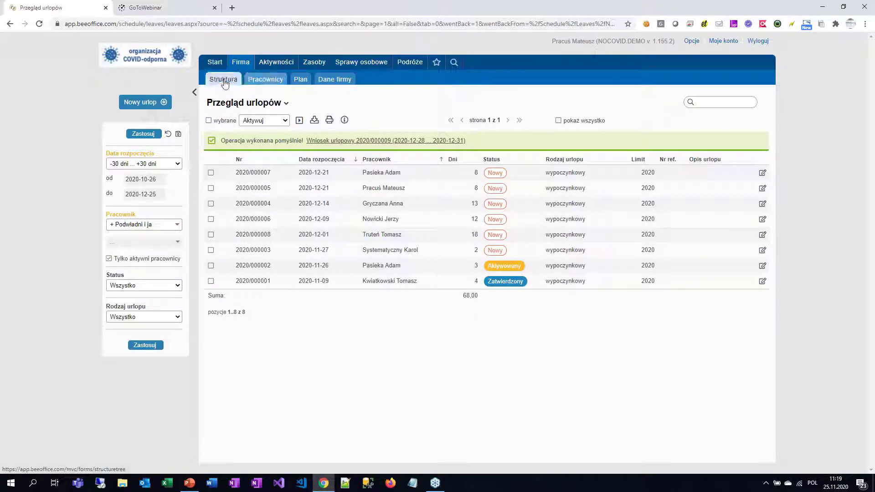
mouse_move(277, 66)
left_click(223, 78)
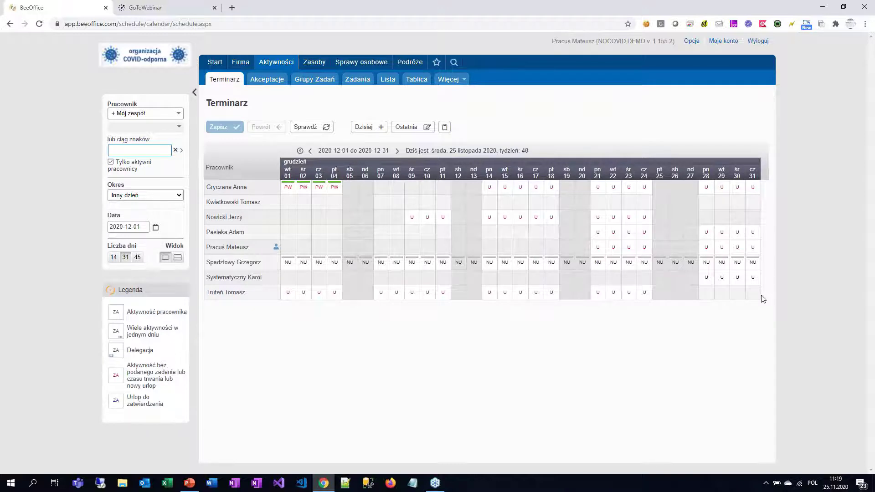
left_click(310, 151)
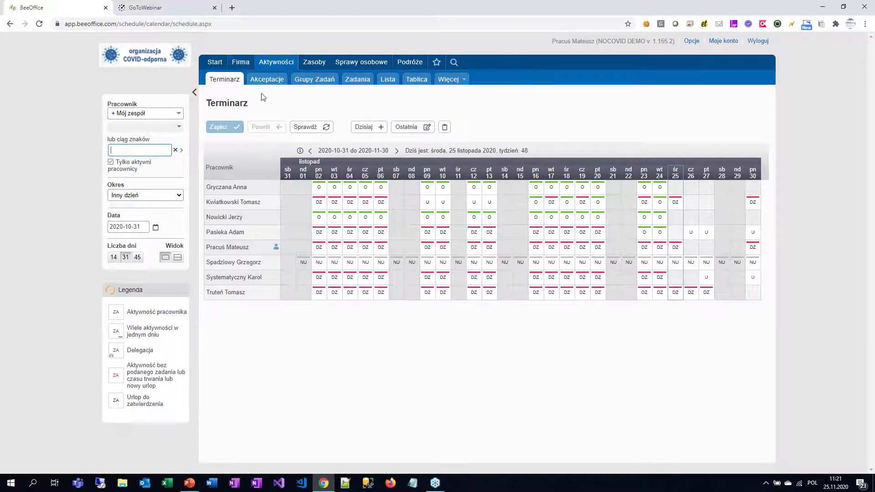
Step: Log out and sign back in with the administrator username and password
mouse_move(245, 67)
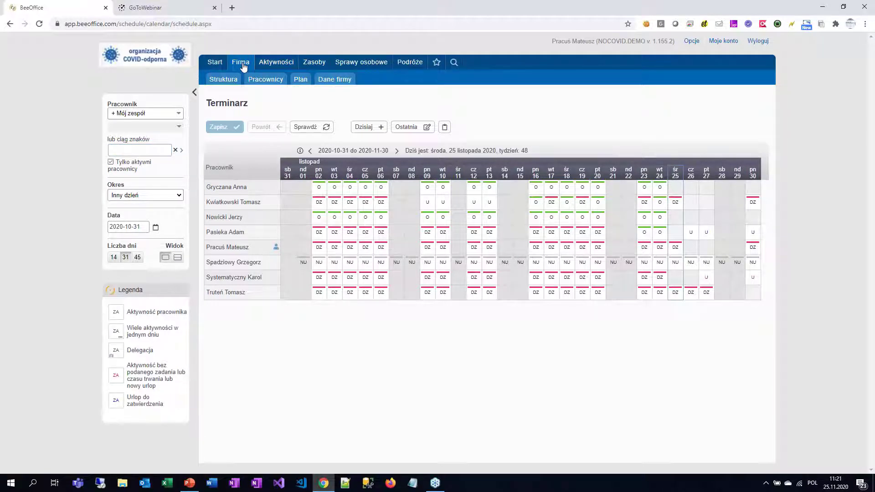
left_click(757, 41)
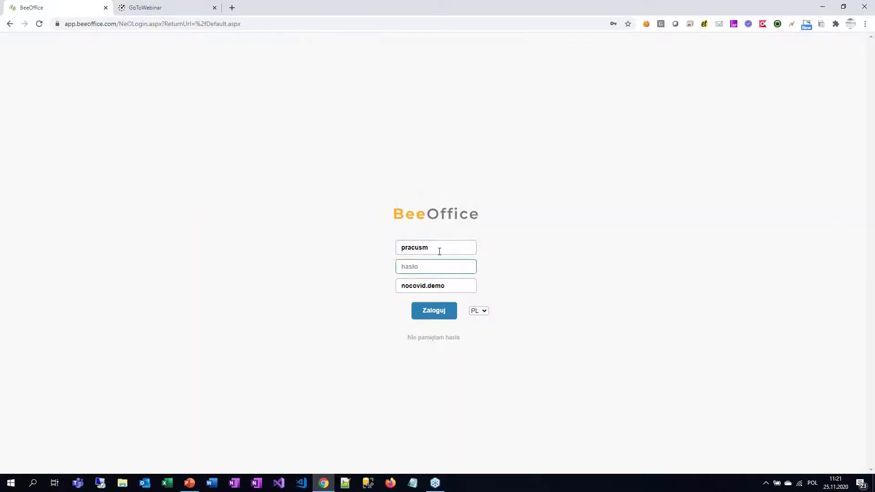
type("admin")
key("Tab")
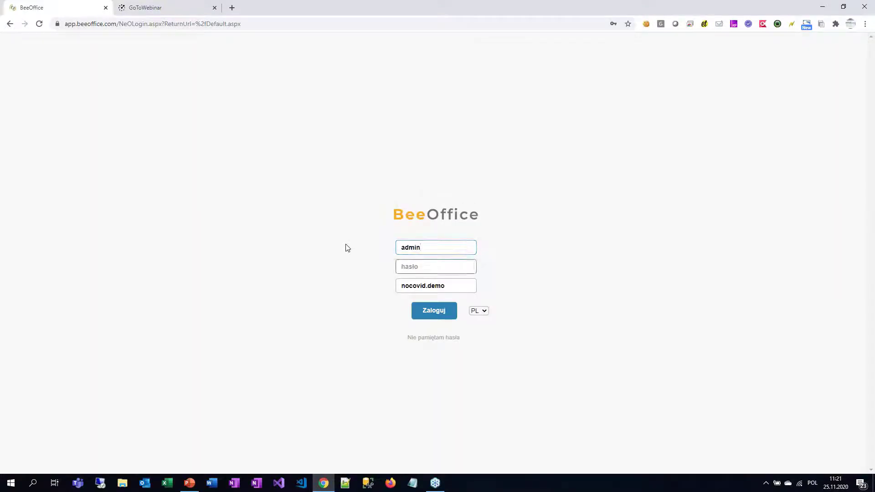
key("ctrl+v")
key("Return")
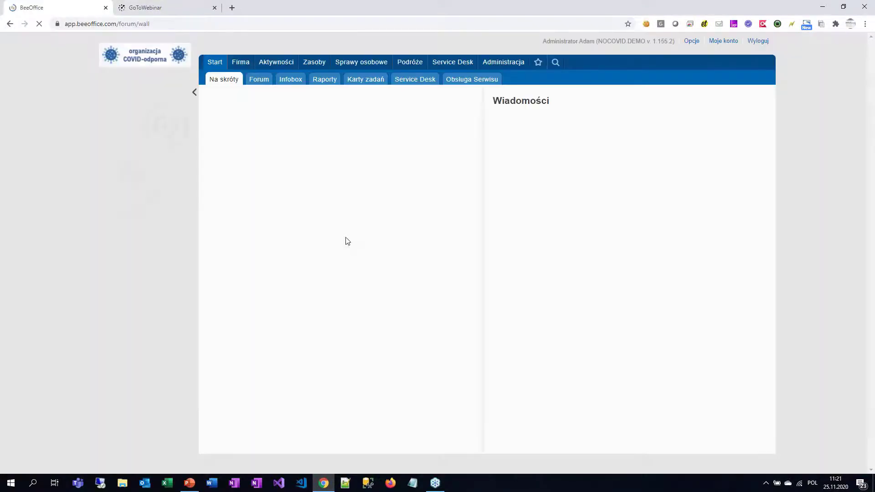
Step: Open the office floor plan at 125% zoom for Biurowiec WBT (I piętro) on 2020-11-25 and check desk availability
mouse_move(241, 62)
left_click(300, 80)
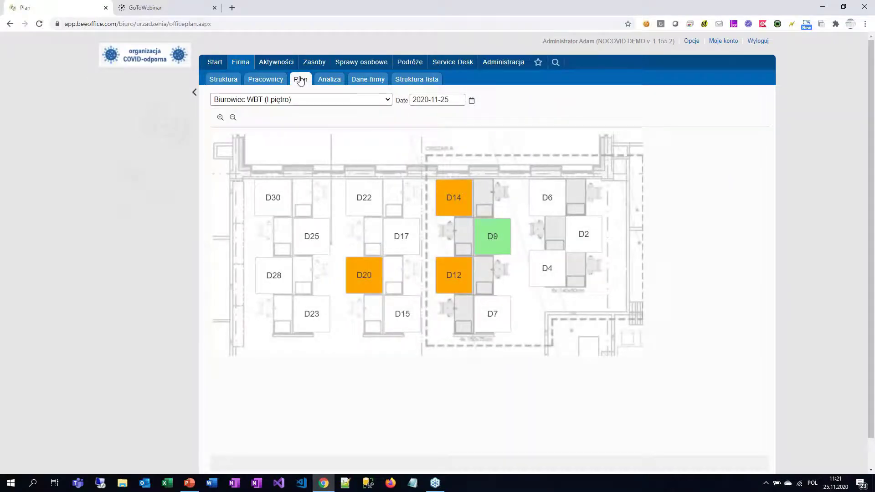
key("ctrl+plus")
key("ctrl+plus")
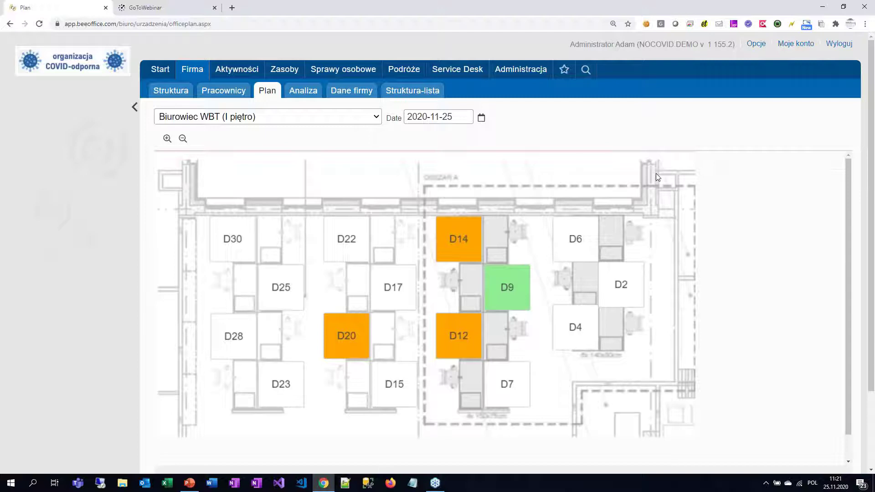
left_click(244, 122)
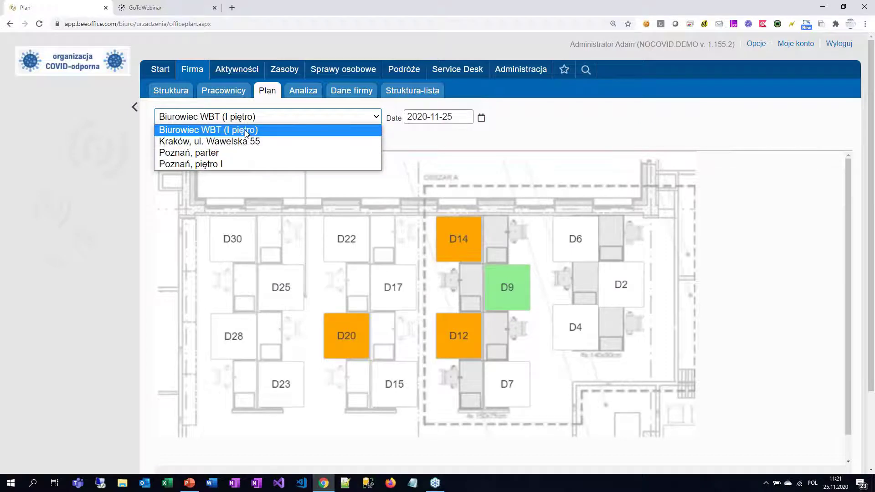
left_click(245, 131)
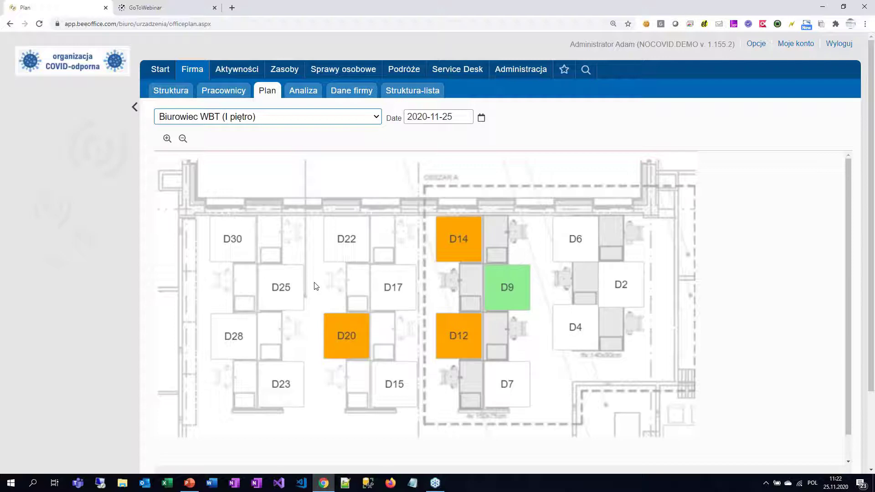
mouse_move(514, 303)
left_click(357, 254)
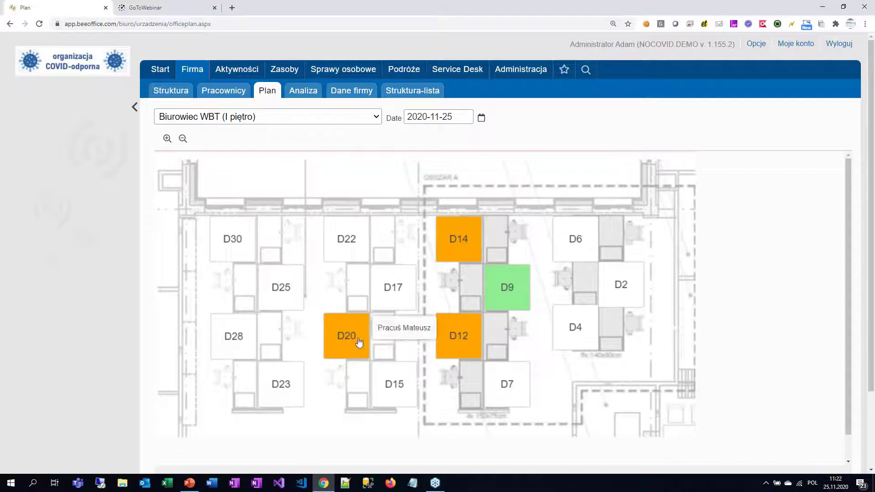
mouse_move(462, 246)
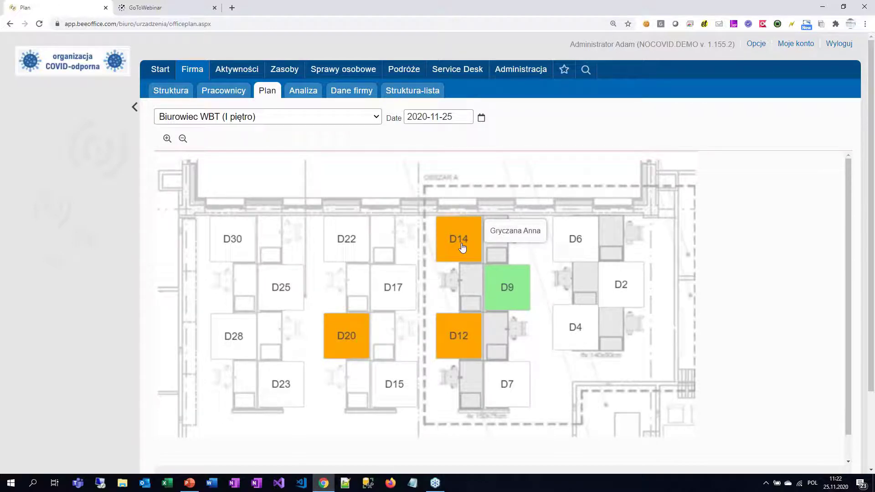
Step: Change the plan date to 2020-11-26, reserve desk D9, then log out of the administrator account
left_click(458, 117)
key("BackSpace")
type("6")
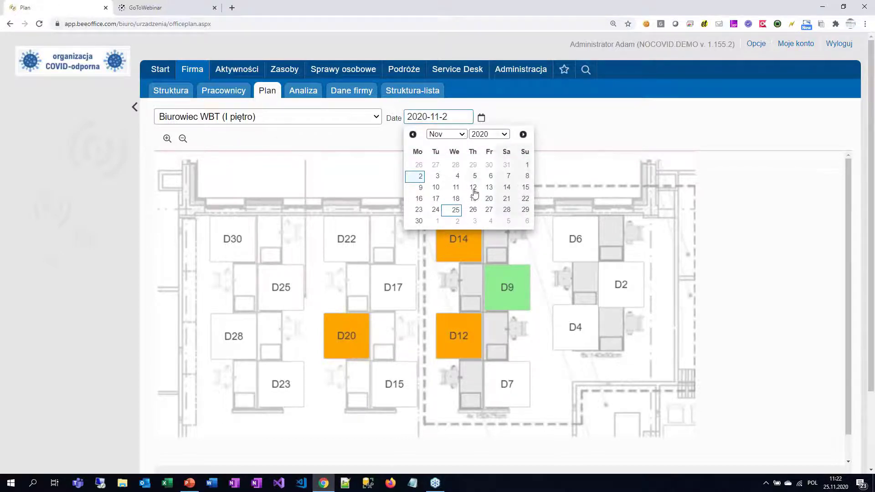
key("Return")
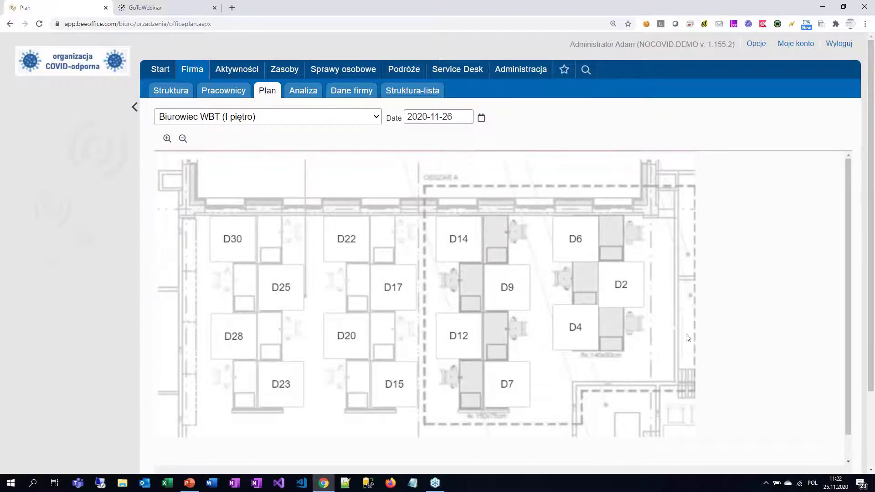
left_click(526, 289)
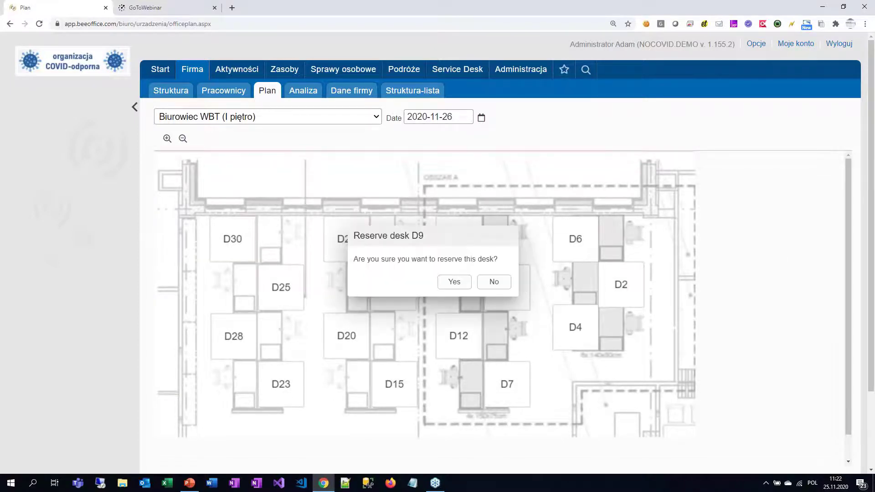
left_click(456, 282)
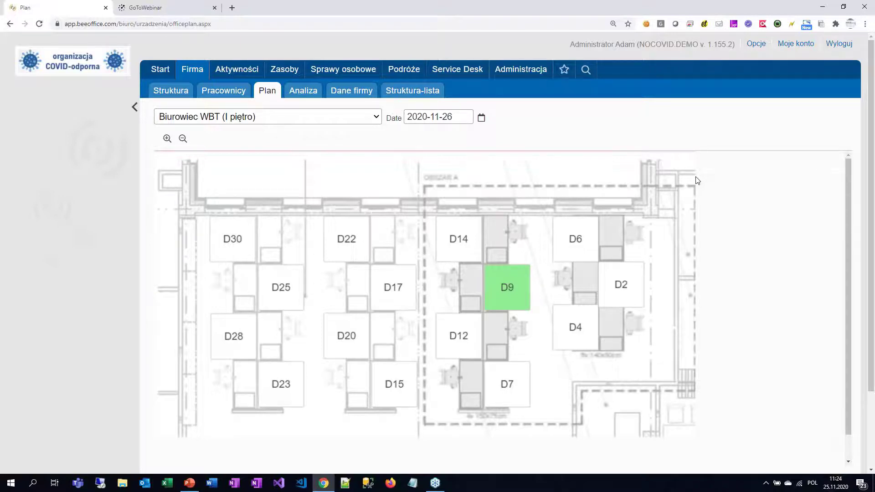
left_click(838, 44)
Step: Sign in to BeeOffice with the regular employee's username and saved password
type("pracu")
key("BackSpace")
key("BackSpace")
key("BackSpace")
key("BackSpace")
key("BackSpace")
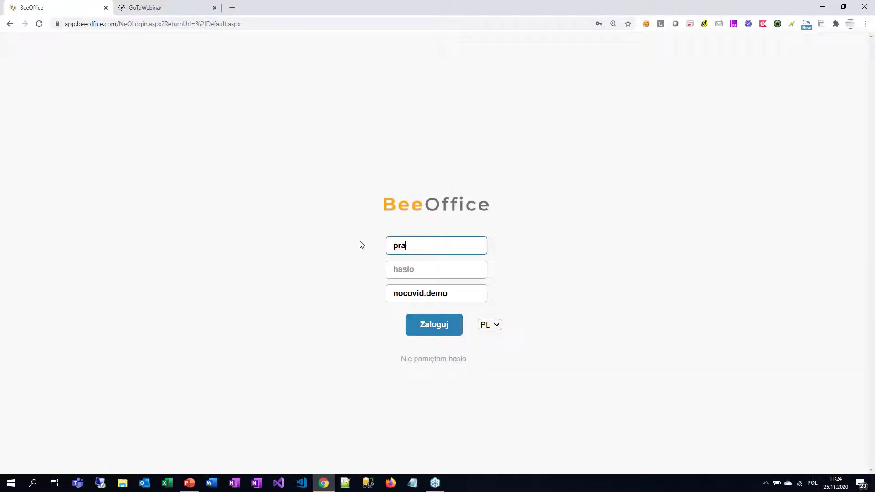
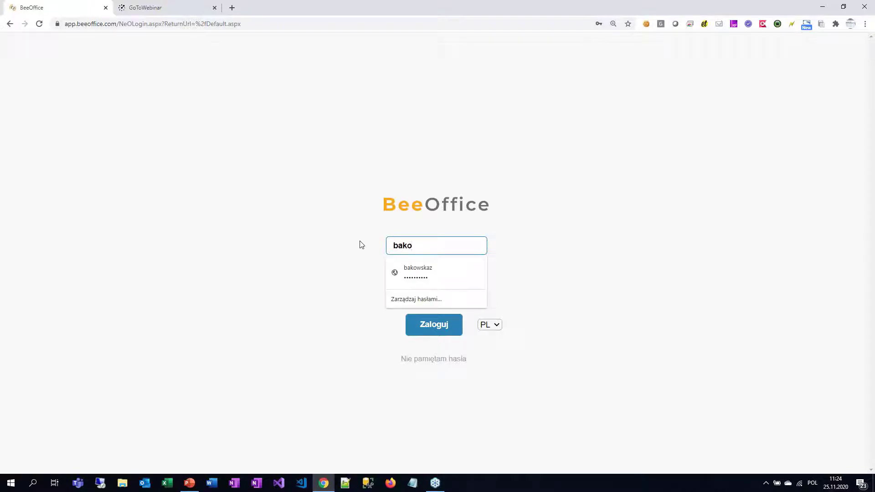
key("Tab")
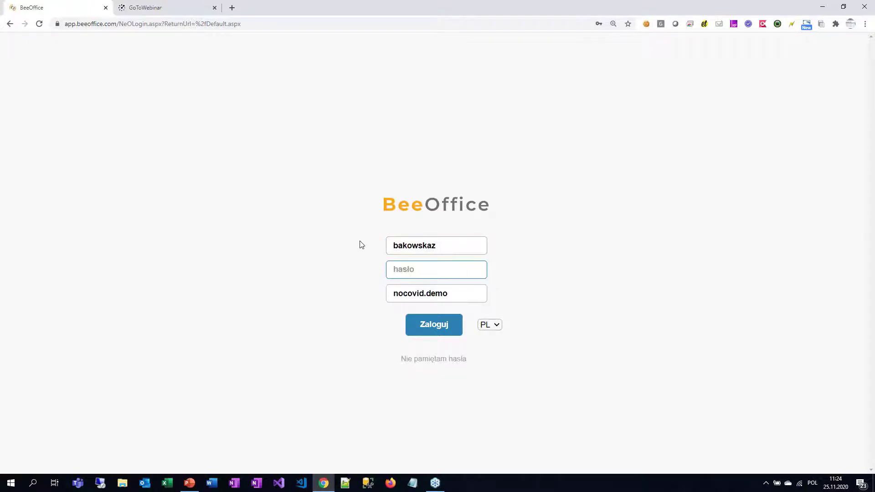
key("ctrl+v")
key("shift+Tab")
type("pracusm")
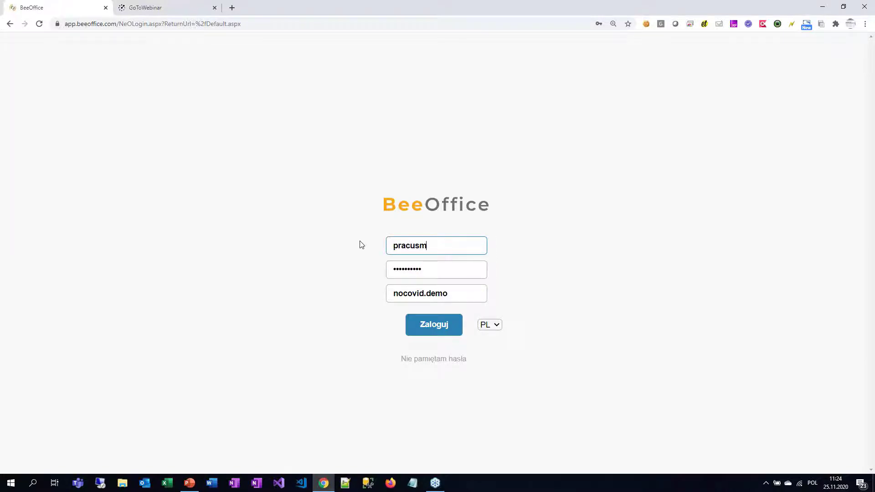
key("Return")
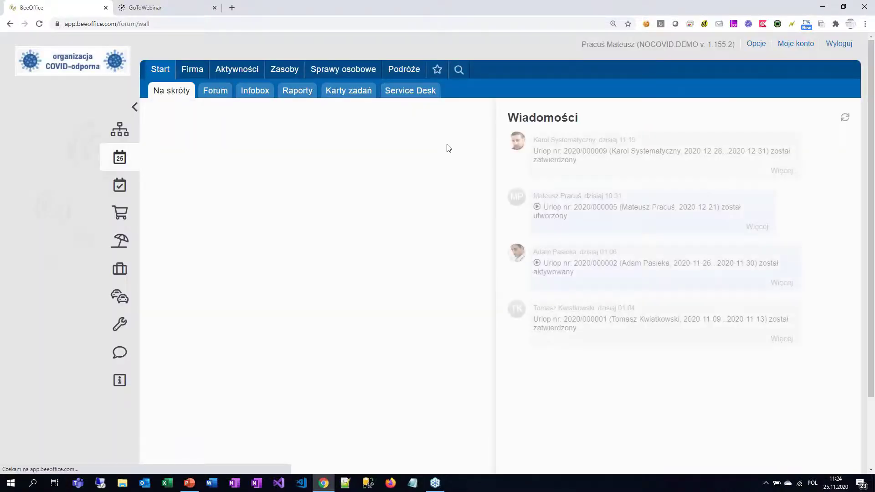
Step: Open the Wnioski czasu pracy list under Sprawy osobowe and add a new working-time change request
mouse_move(322, 70)
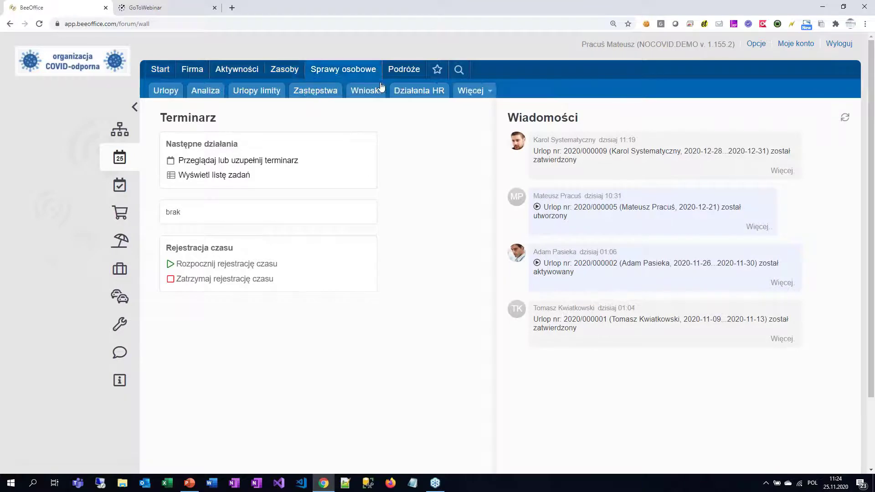
mouse_move(458, 89)
left_click(486, 93)
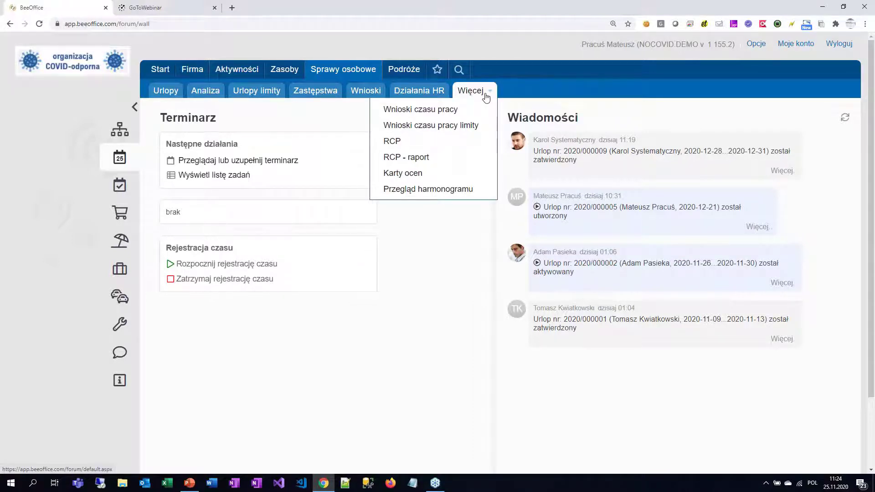
left_click(463, 111)
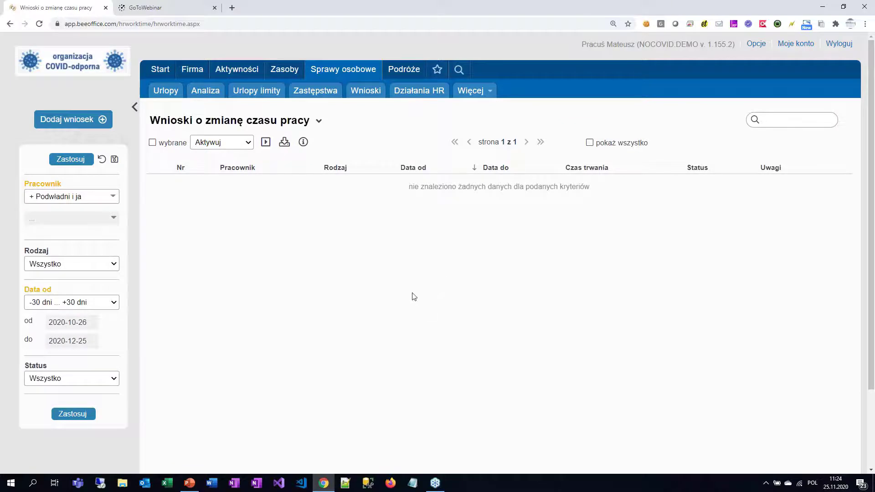
left_click(86, 120)
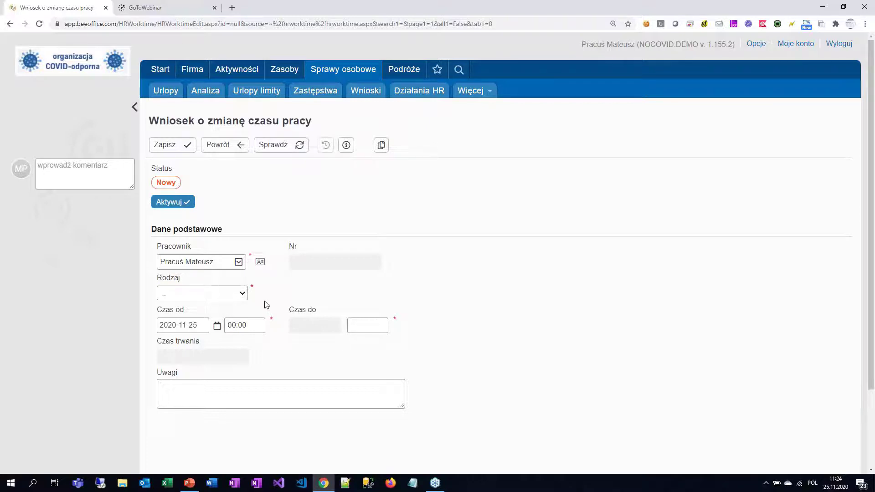
Step: Choose the Praca zdalna request type with a start date of 2020-11-26
left_click(246, 295)
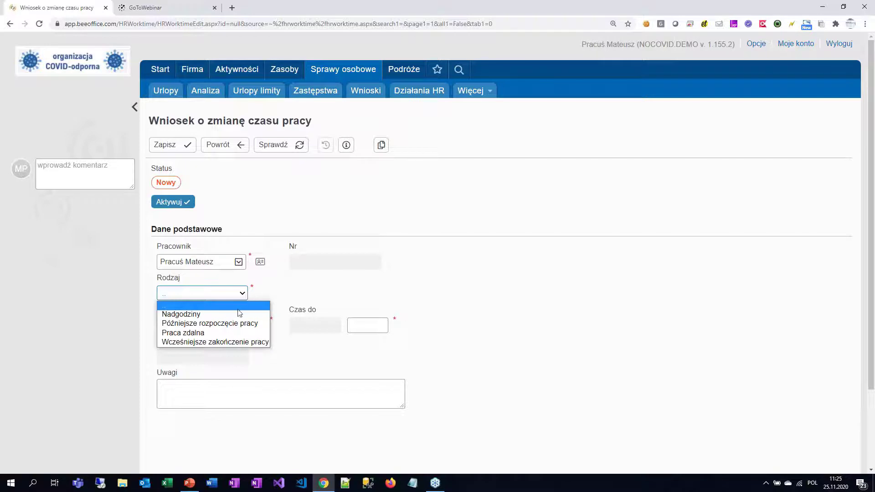
left_click(236, 337)
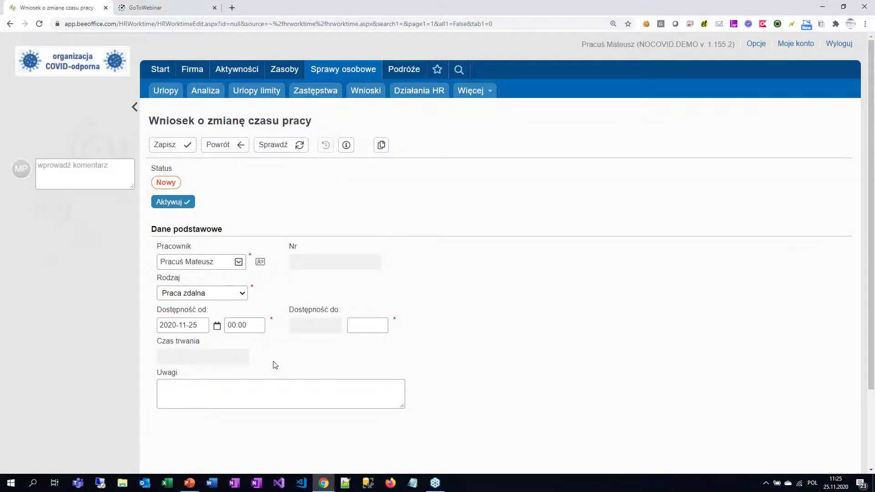
left_click(206, 326)
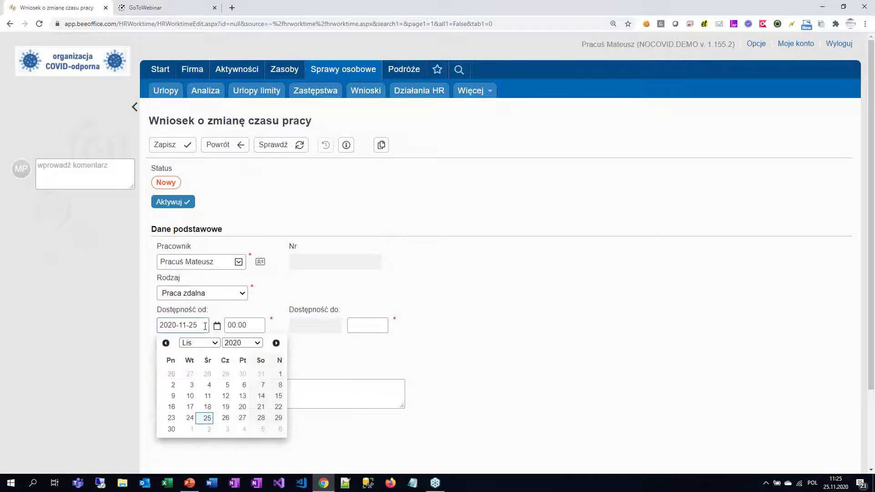
left_click(226, 418)
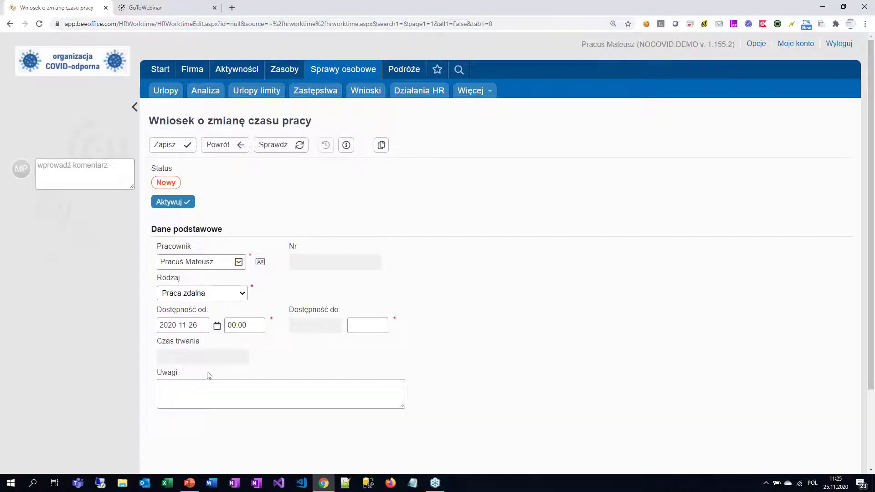
Step: Set the hours to 08:00–19:00 and activate the remote-work request
left_click(256, 326)
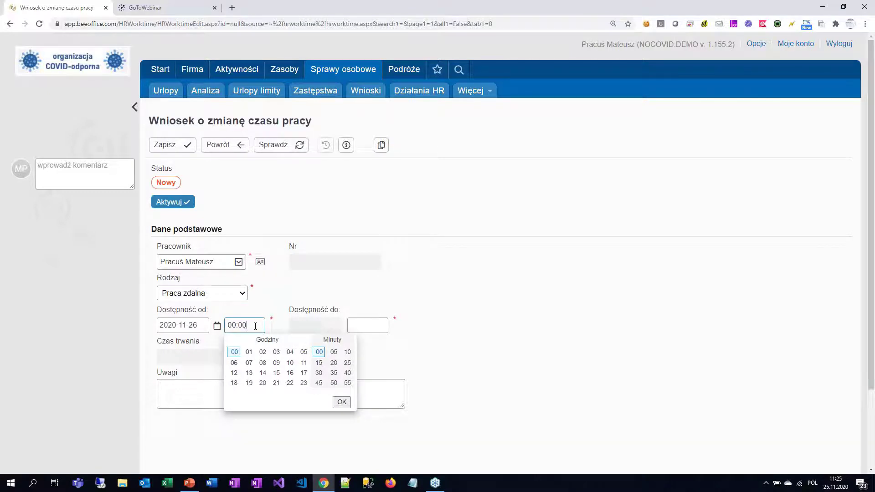
left_click(261, 362)
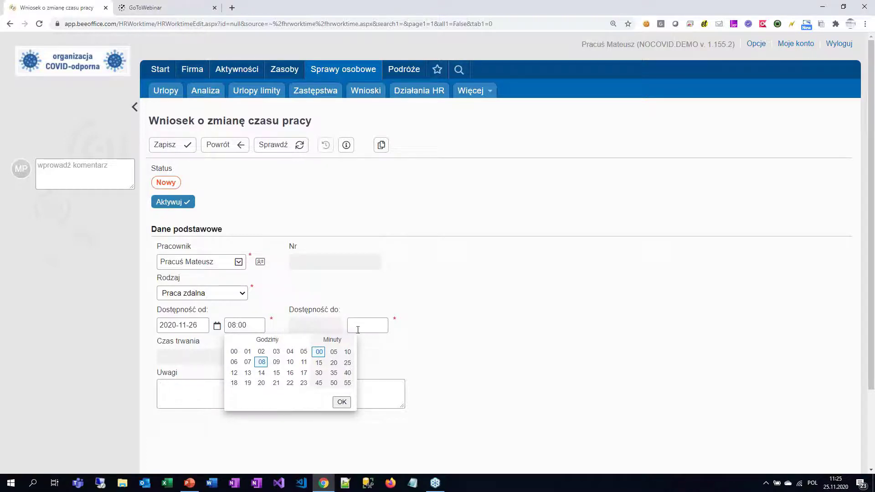
left_click(379, 327)
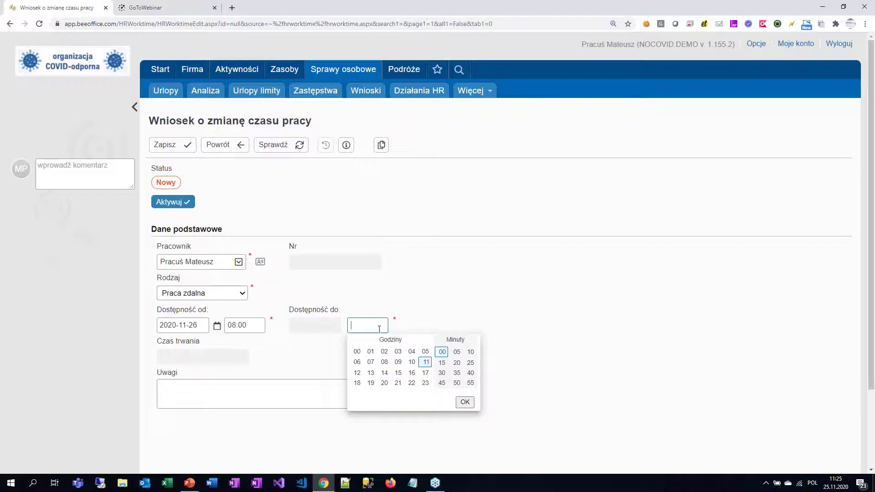
left_click(371, 383)
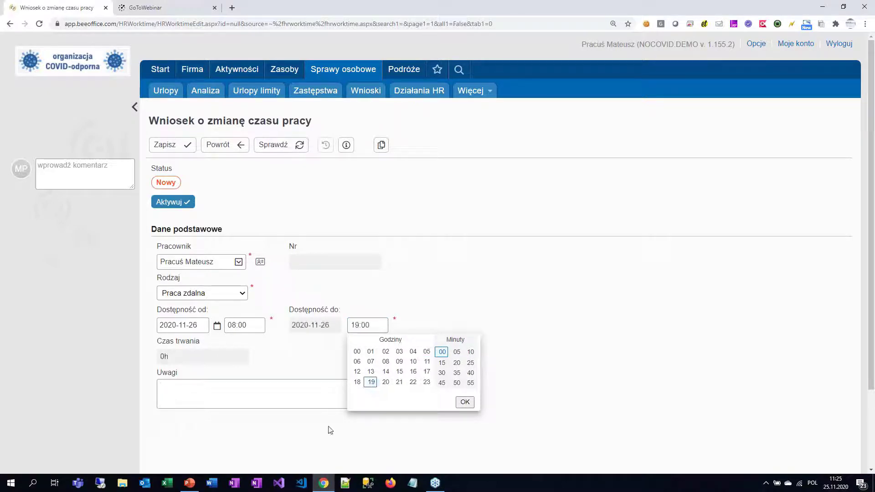
left_click(242, 438)
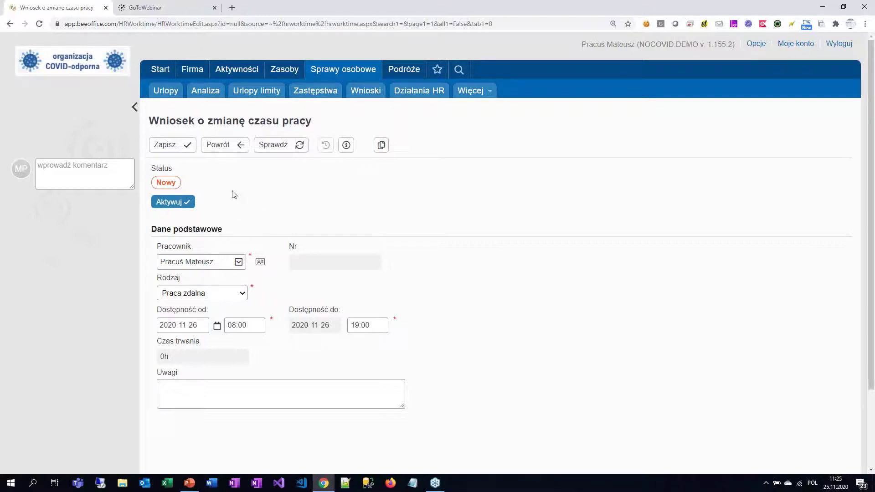
left_click(180, 202)
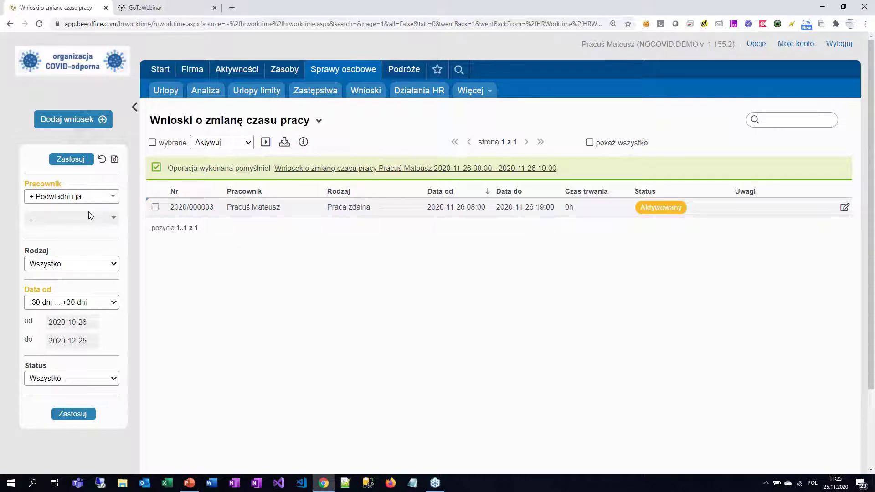
Step: Start a new Nadgodziny request dated 2020-11-26
left_click(84, 121)
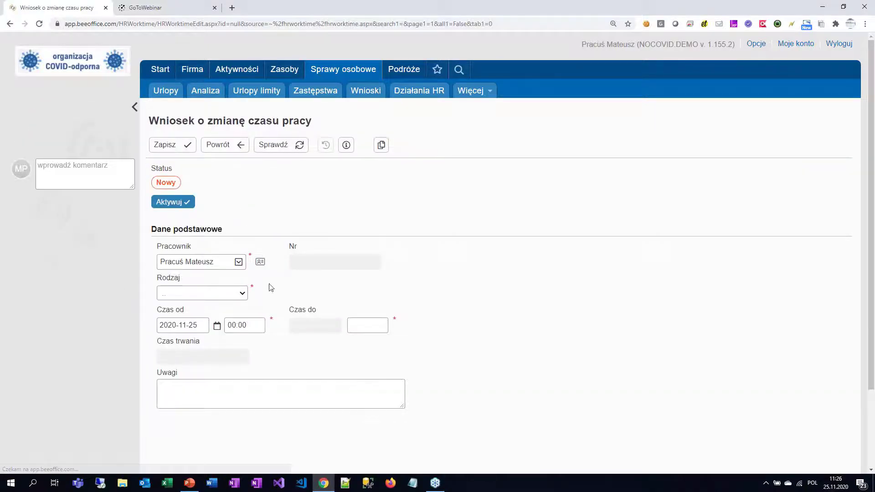
left_click(242, 294)
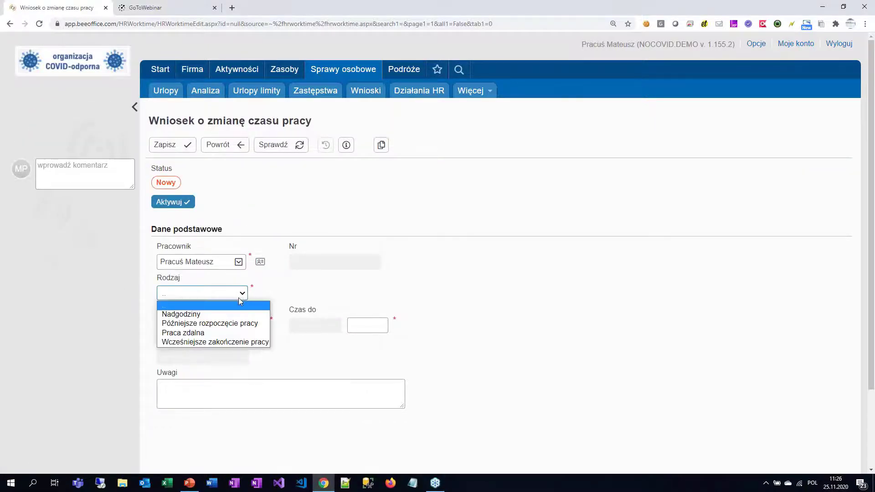
left_click(223, 315)
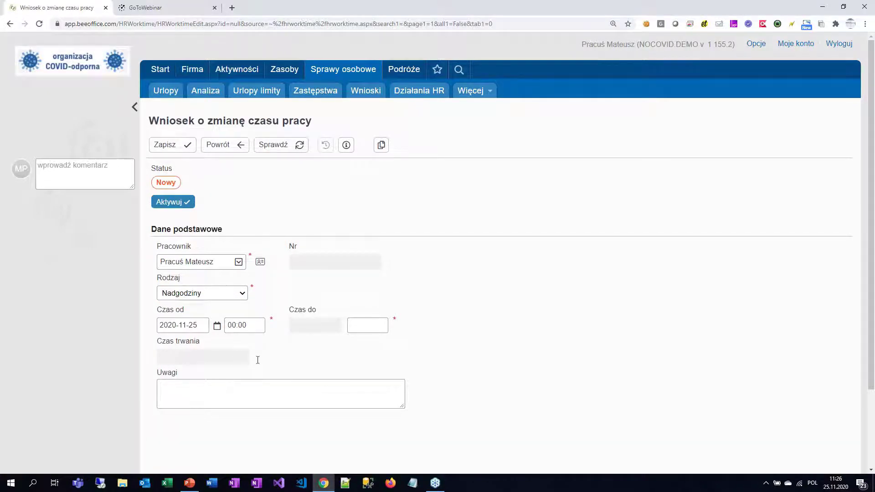
left_click(203, 326)
left_click(227, 419)
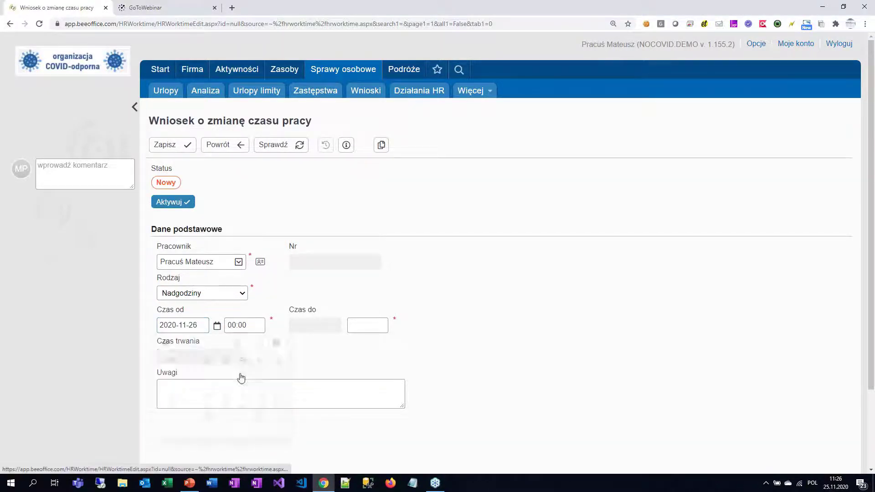
Step: Set the overtime hours to 17:00–19:00 and activate the request
left_click(262, 329)
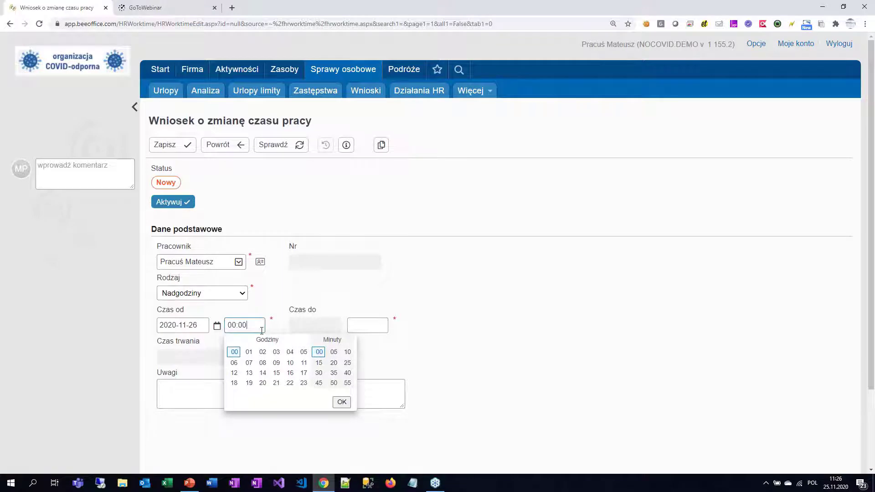
left_click(303, 372)
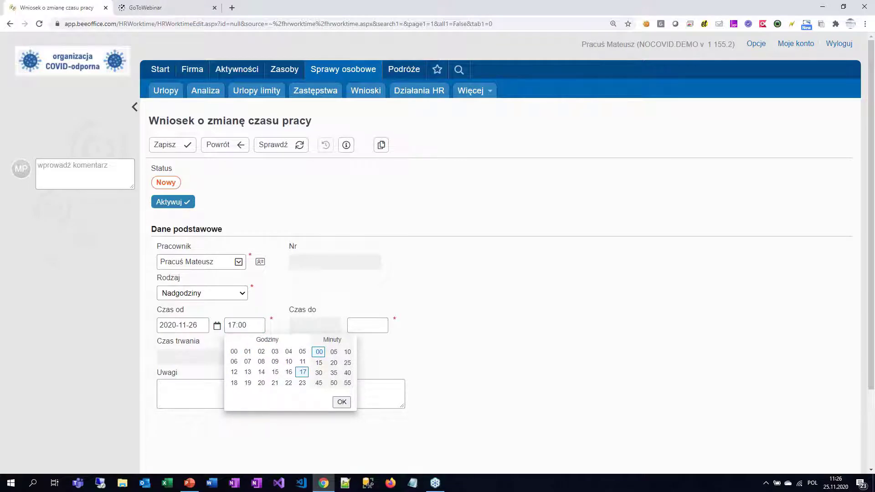
left_click(369, 325)
left_click(371, 382)
left_click(493, 301)
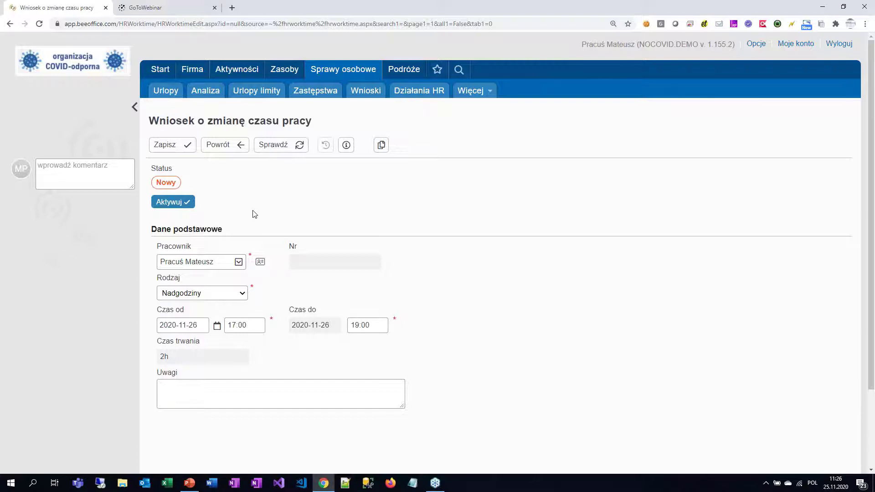
left_click(187, 202)
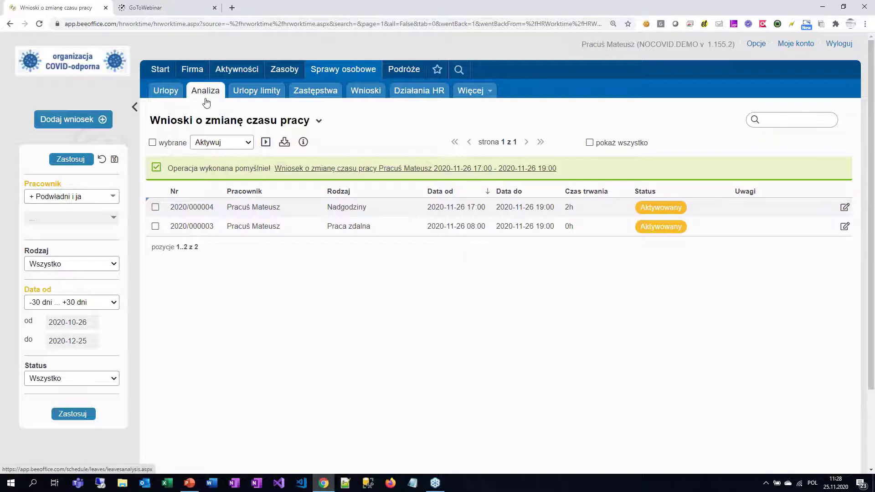
Step: Start today's time registration from the home page, then show the RCP report slide in PowerPoint
left_click(169, 72)
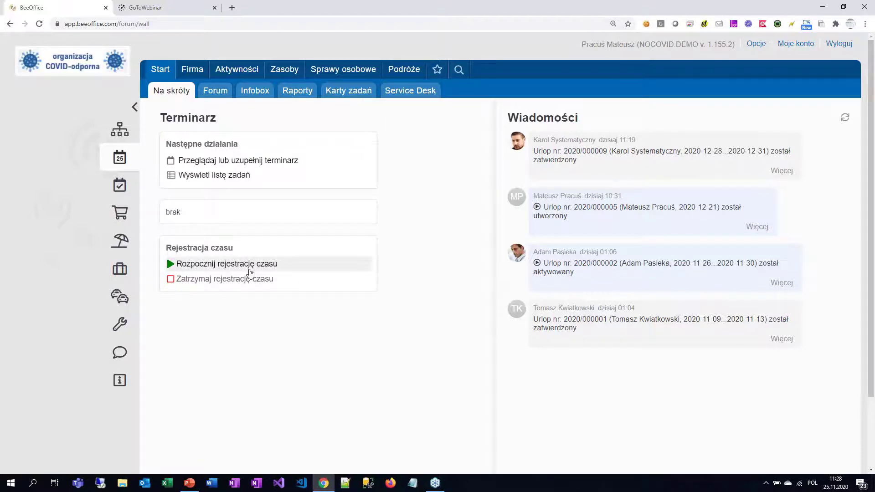
left_click(249, 269)
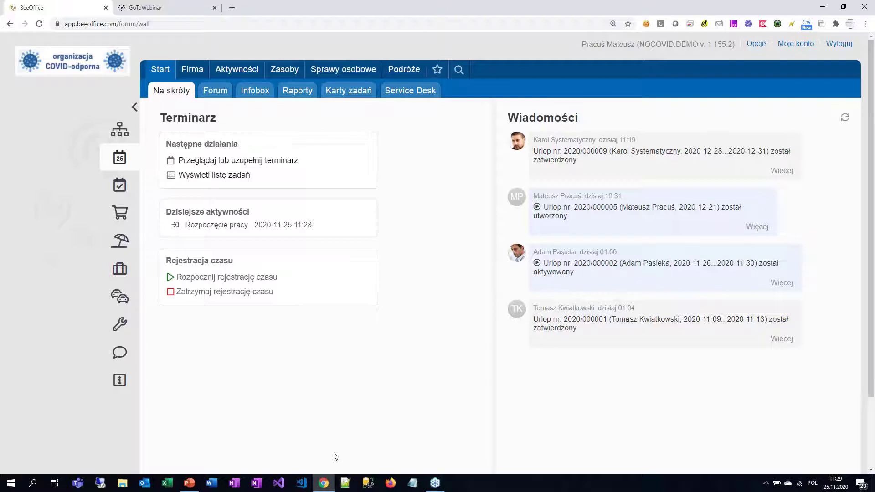
left_click(190, 483)
left_click(73, 314)
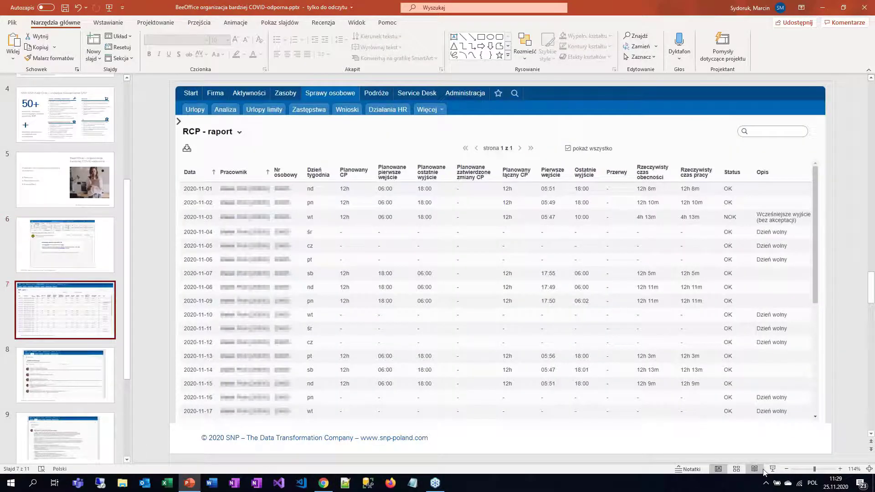
Step: Present the RCP report slide full screen, then exit and return to BeeOffice
left_click(772, 469)
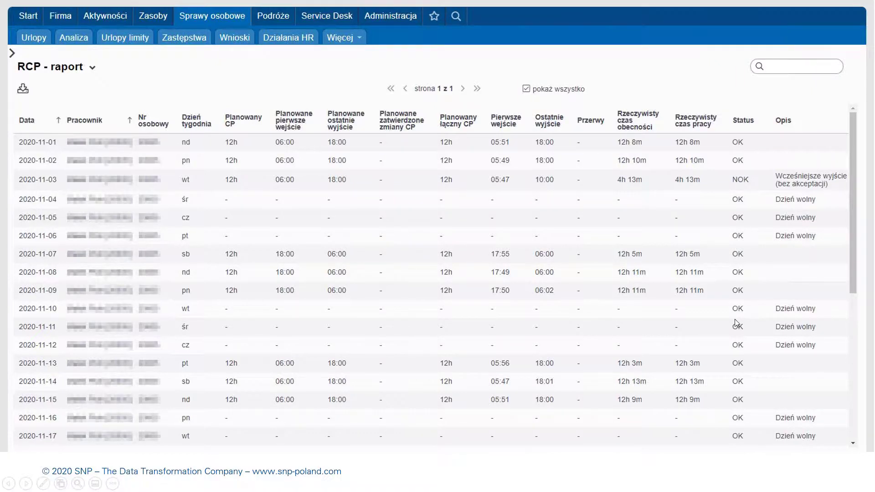
key("Escape")
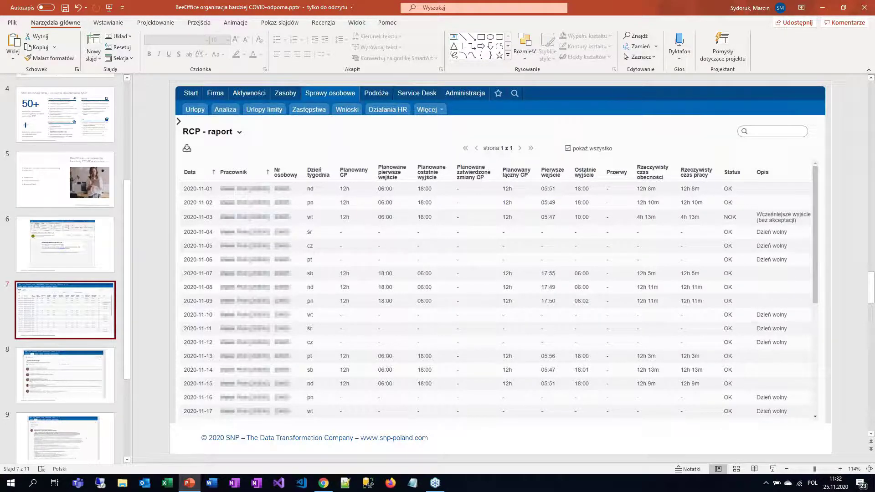
key("alt+Tab")
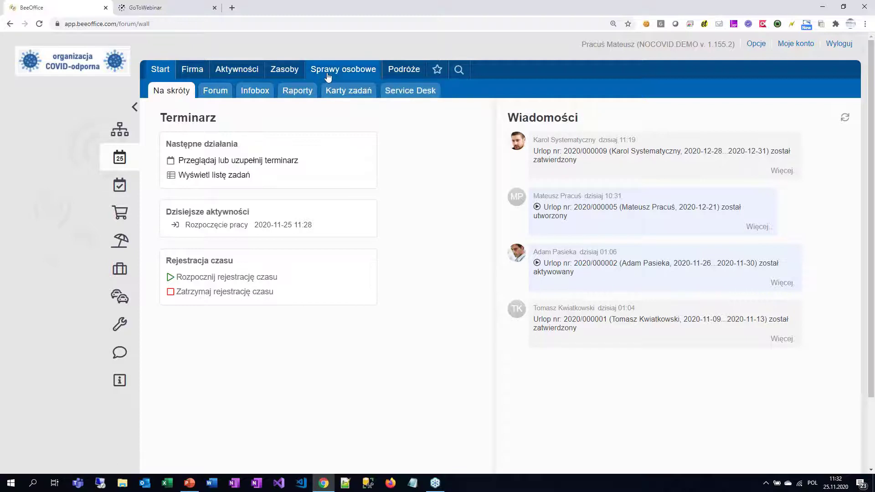
Step: Open Podróże > Delegacje, start a new delegation and set transport to kolej
mouse_move(403, 69)
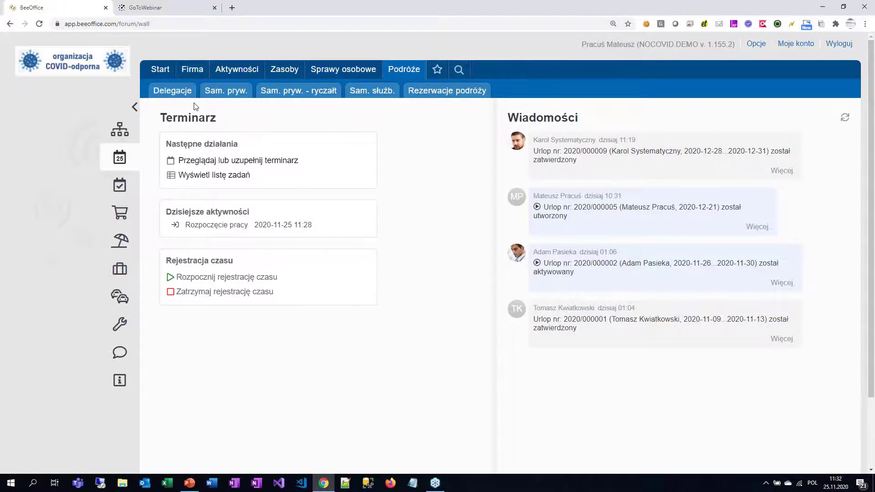
left_click(171, 90)
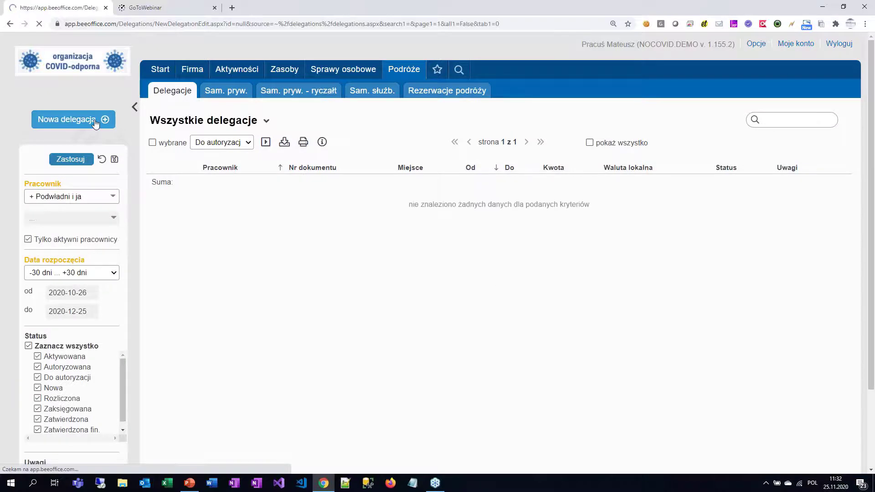
left_click(97, 120)
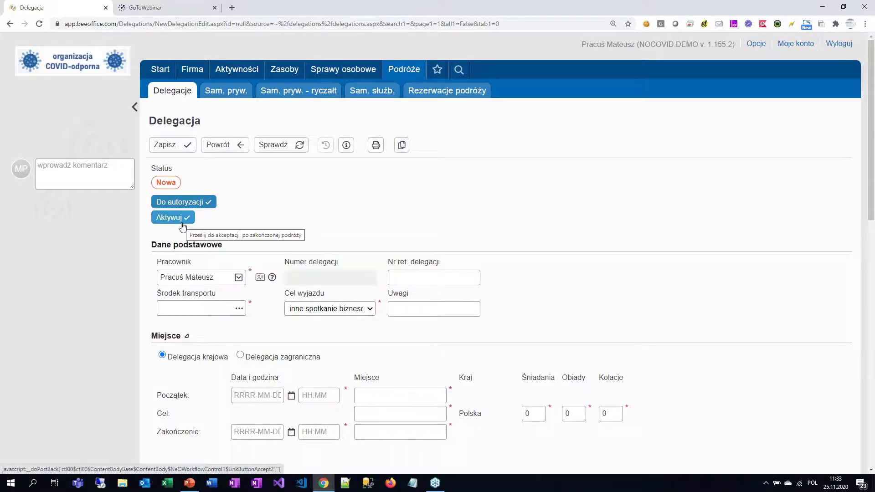
left_click(239, 309)
double_click(348, 186)
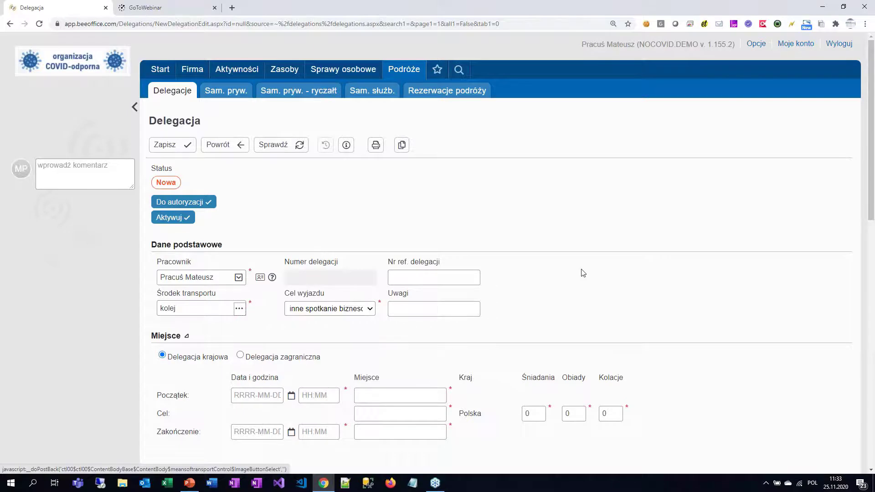
Step: Set the trip date to 27 November 2020, running from 11:00 to 23:00
scroll(580, 273, "down", 5)
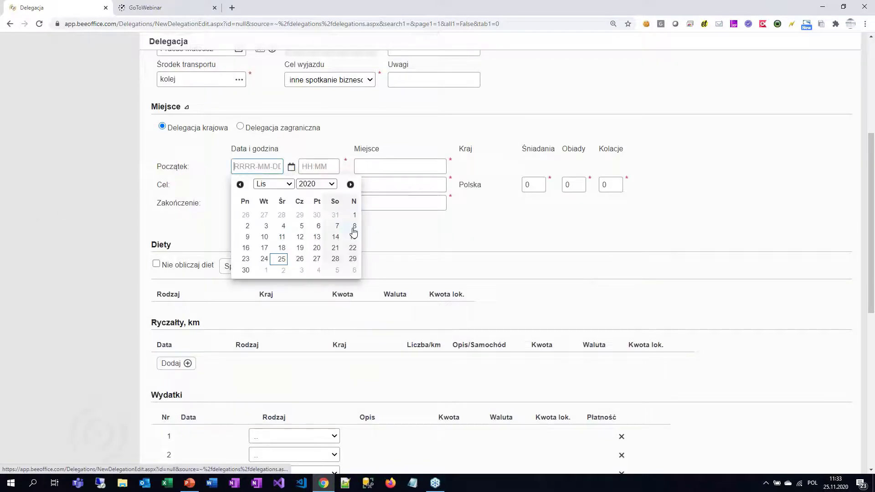
left_click(318, 259)
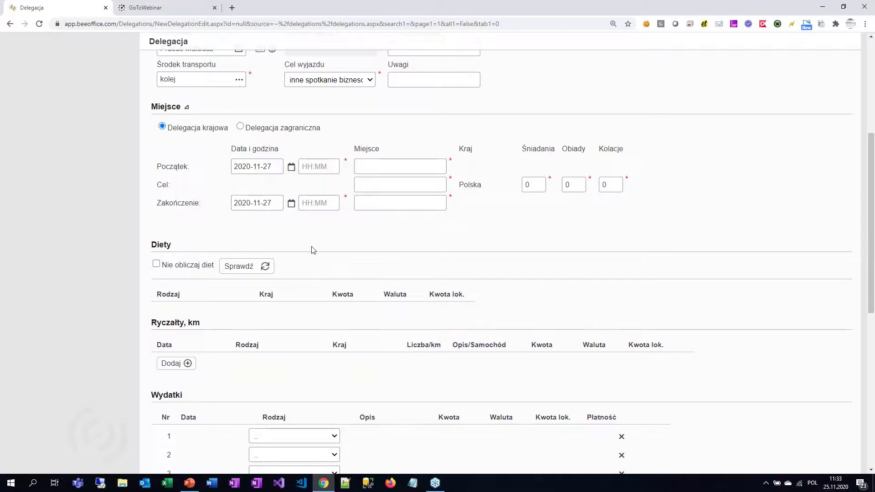
left_click(319, 167)
left_click(377, 203)
left_click(417, 243)
left_click(333, 204)
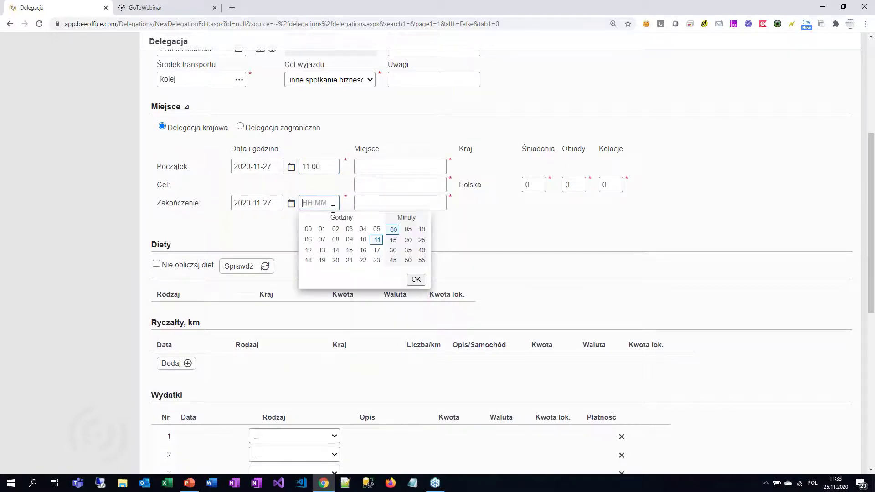
left_click(377, 260)
left_click(284, 239)
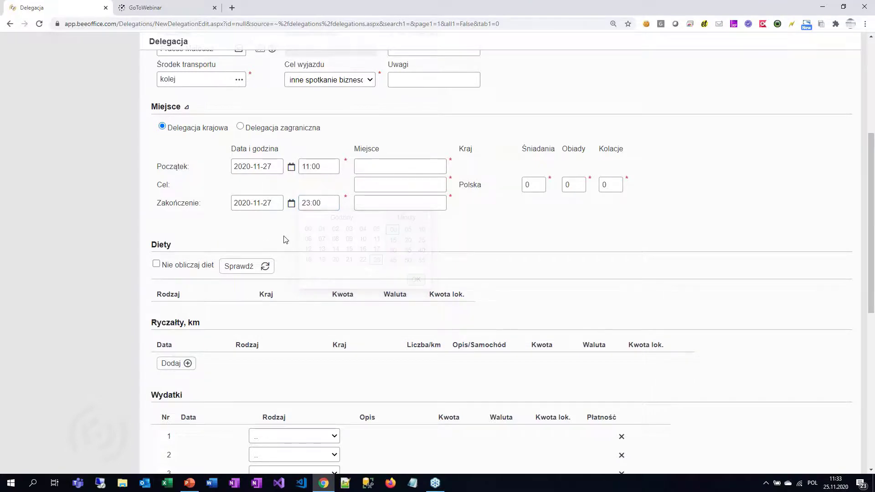
Step: Enter the route Poznań–Warszawa–Poznań and calculate the 15,00 PLN diet
left_click(369, 169)
type("Poznań")
left_click(394, 190)
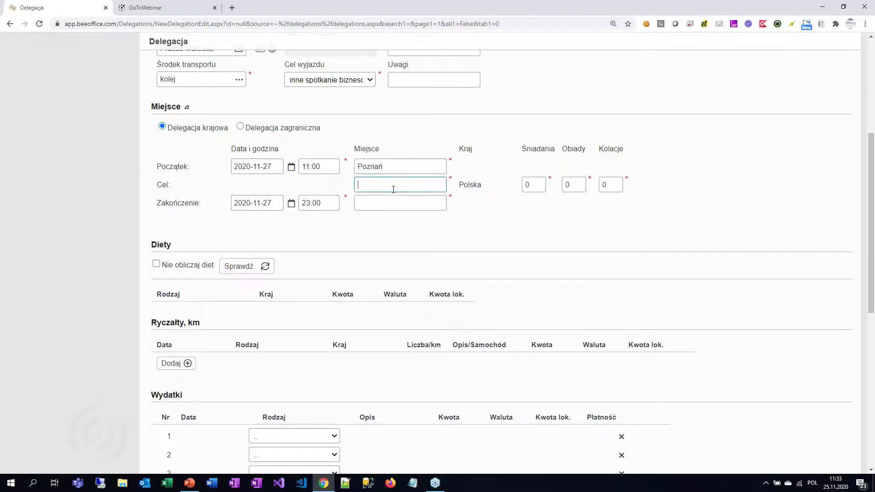
type("Warszawa")
key("Tab")
key("Tab")
key("Tab")
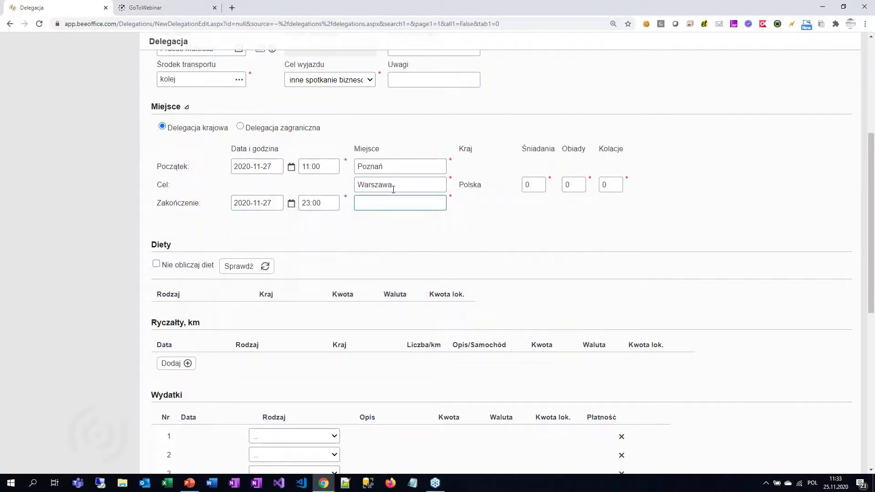
type("POznań")
key("BackSpace")
key("BackSpace")
key("BackSpace")
key("BackSpace")
key("BackSpace")
type("oznań")
key("Tab")
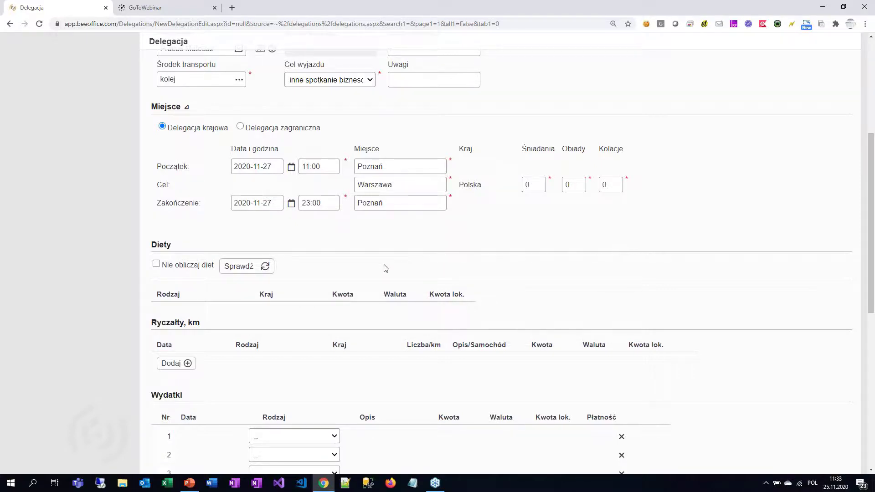
left_click(247, 269)
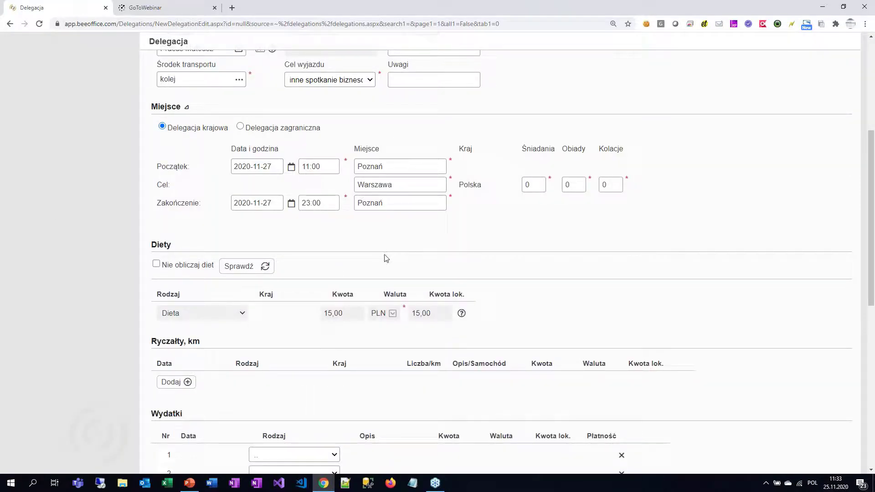
mouse_move(461, 315)
scroll(569, 351, "down", 5)
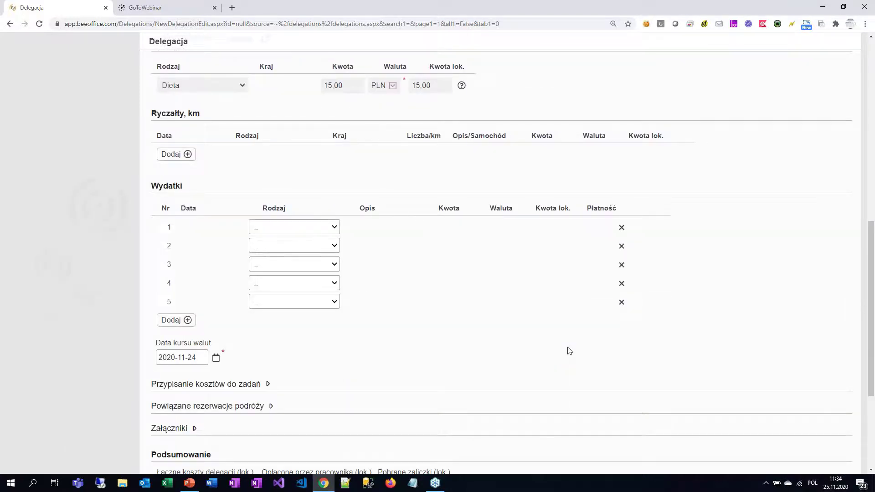
Step: Add a Kolej expense of 150 in the first expense row
left_click(311, 227)
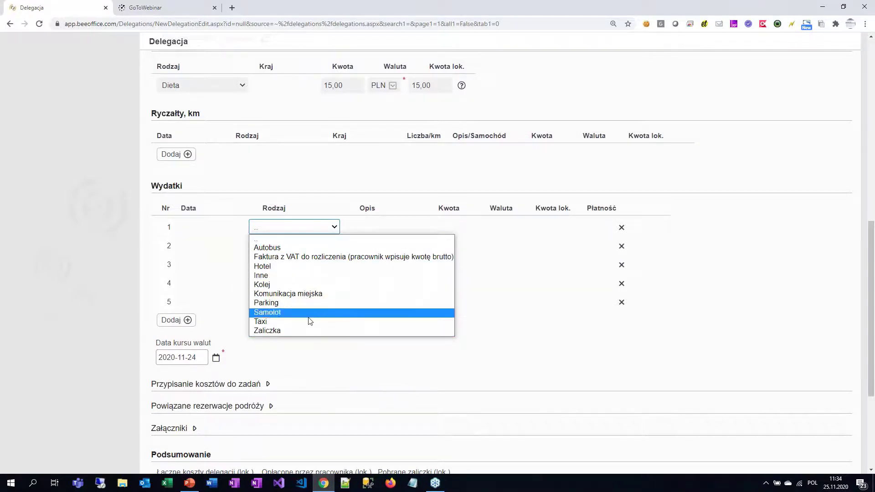
left_click(310, 284)
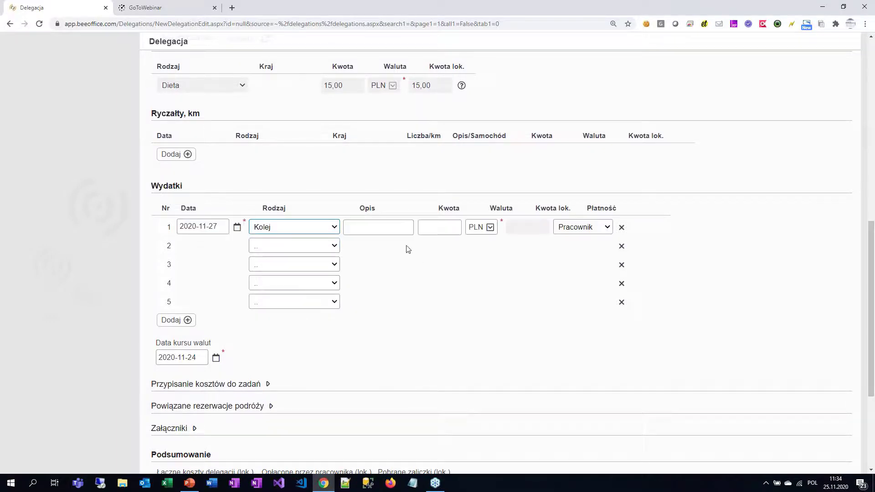
left_click(431, 228)
type("150")
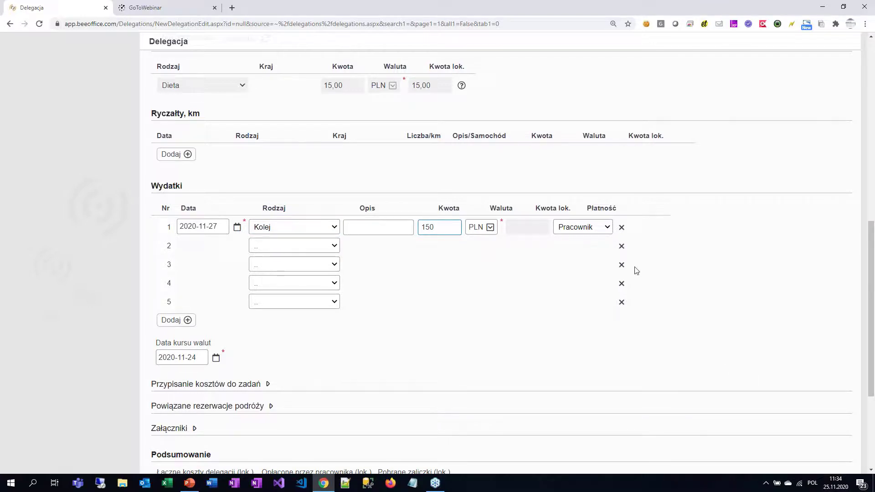
Step: Expand attachments and submit the delegation for authorization, then go to the Terminarz schedule
scroll(655, 294, "up", 4)
scroll(654, 294, "down", 5)
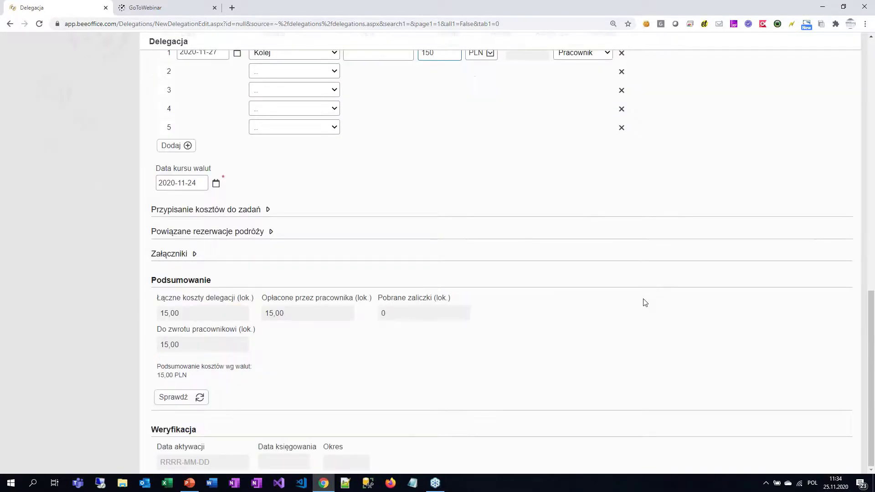
left_click(176, 255)
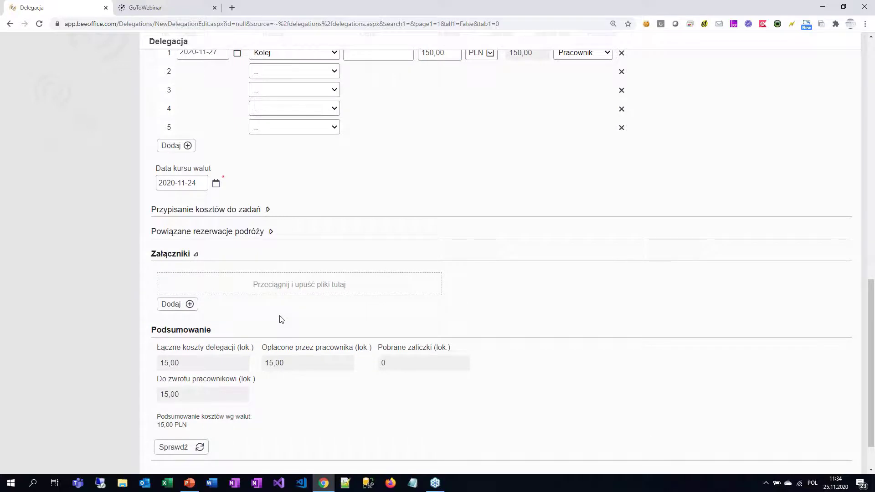
scroll(307, 274, "up", 15)
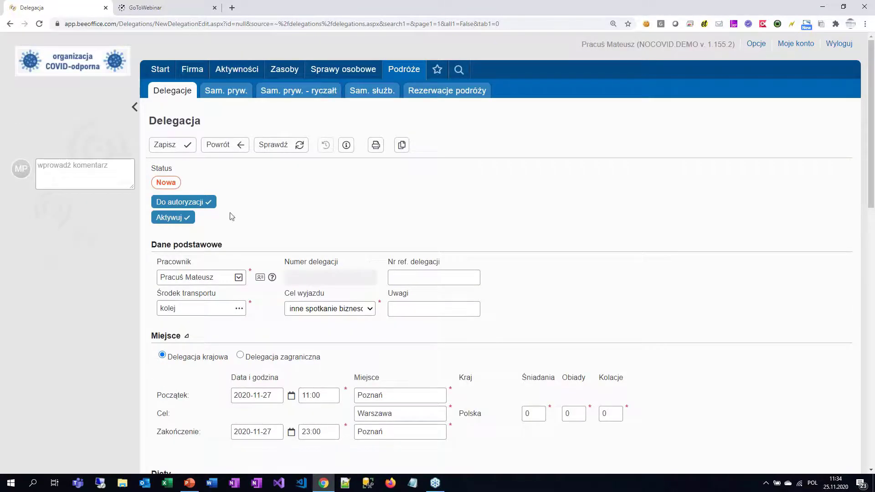
left_click(204, 203)
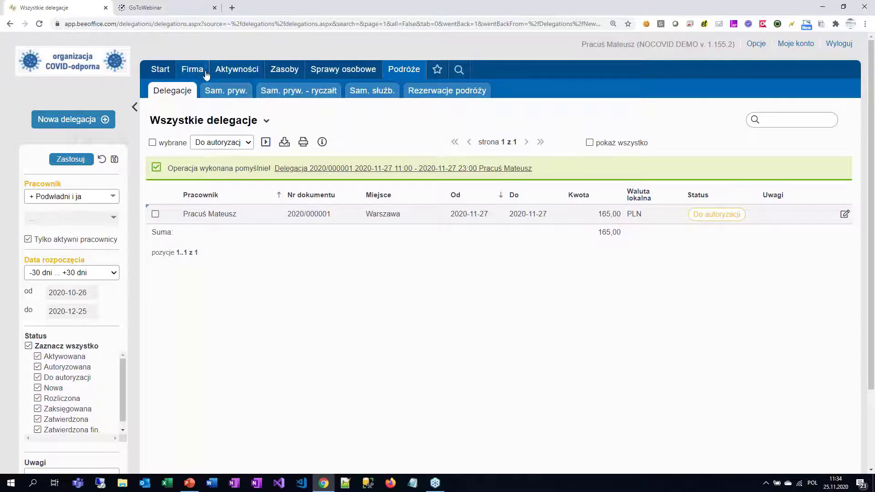
mouse_move(204, 74)
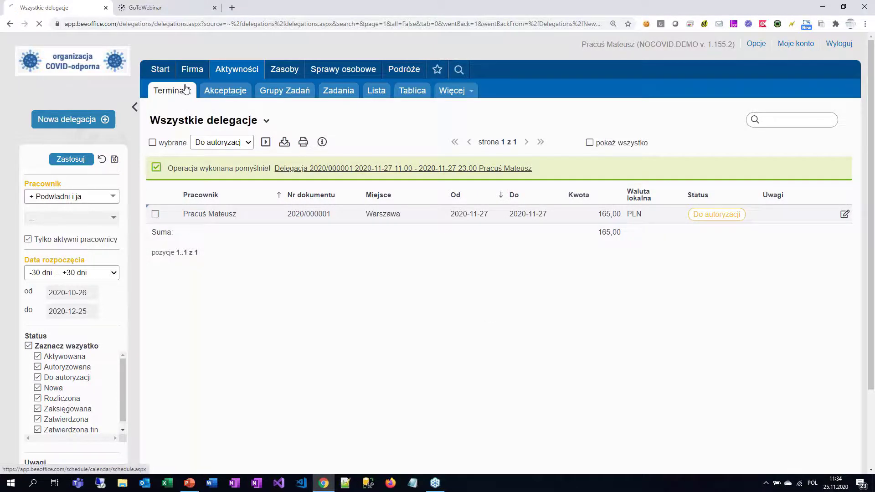
left_click(185, 89)
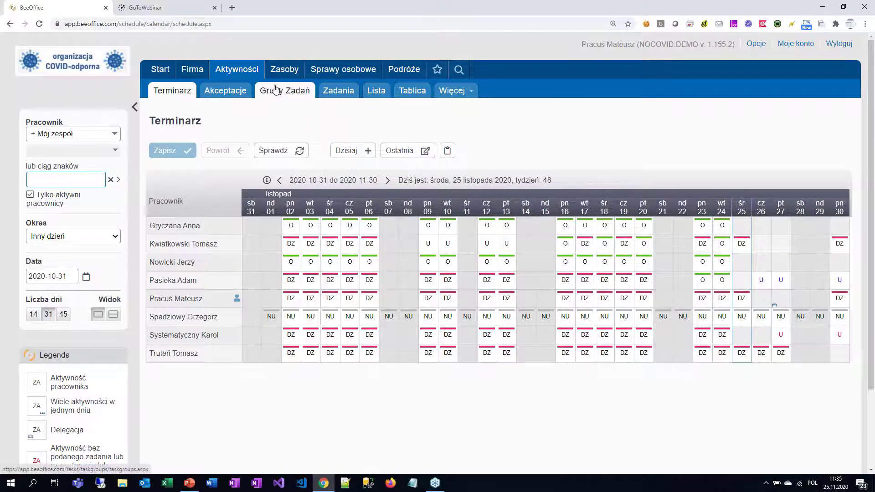
Step: Open the Zapotrzebowania purchase requisitions overview from the Zasoby menu
mouse_move(296, 73)
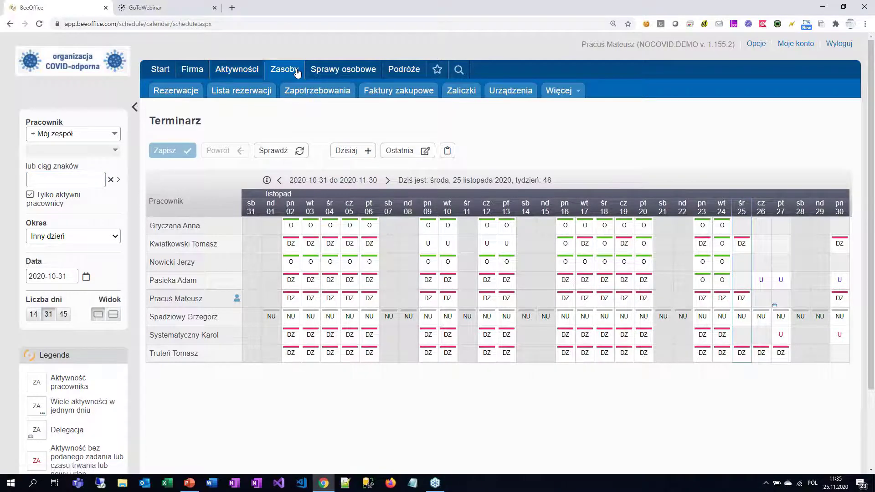
left_click(343, 91)
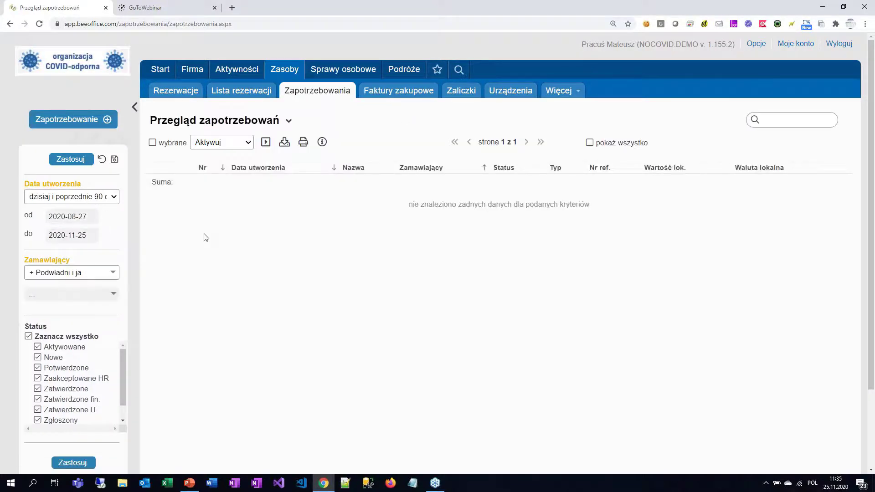
Step: Start a new requisition named 'Materiały biurowe'
left_click(70, 120)
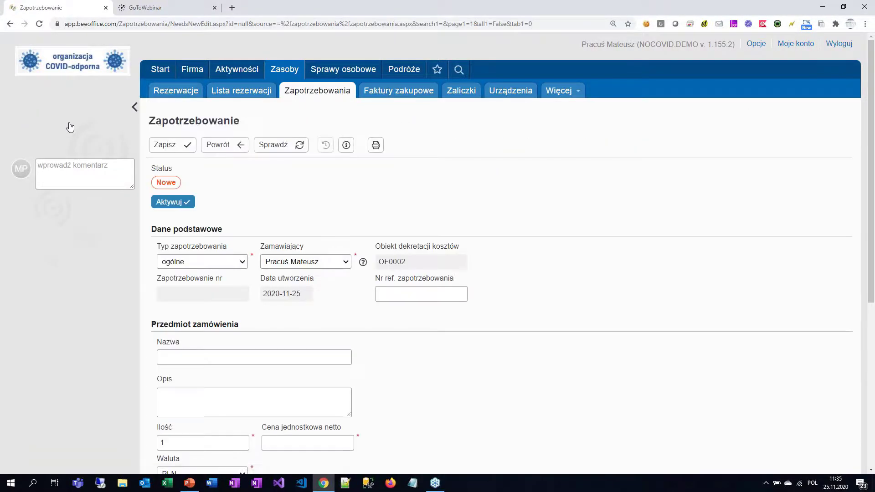
left_click(219, 358)
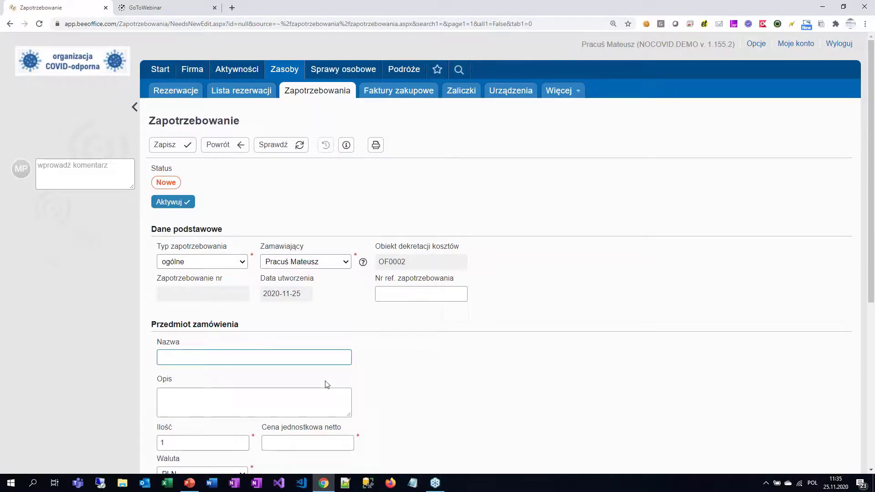
type("Materiały biurowe")
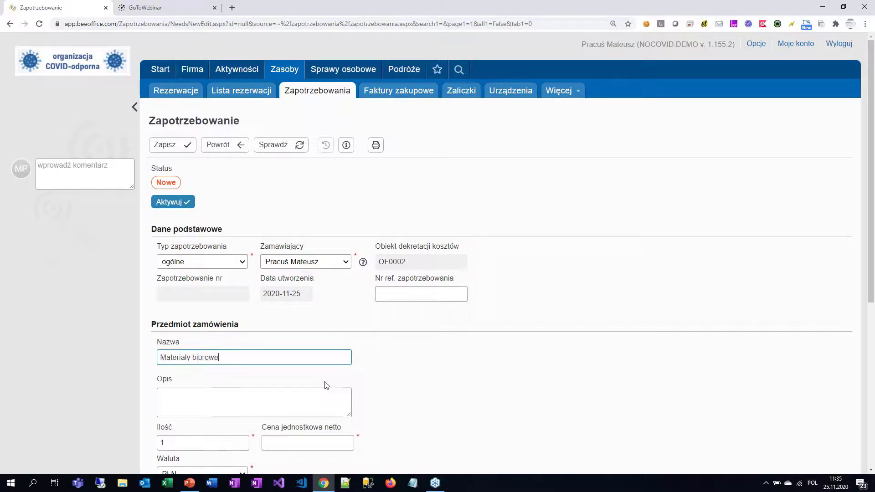
Step: Enter a net unit price of 1500 for quantity 1, totalling 1500,00 PLN
left_click(234, 443)
left_click(269, 443)
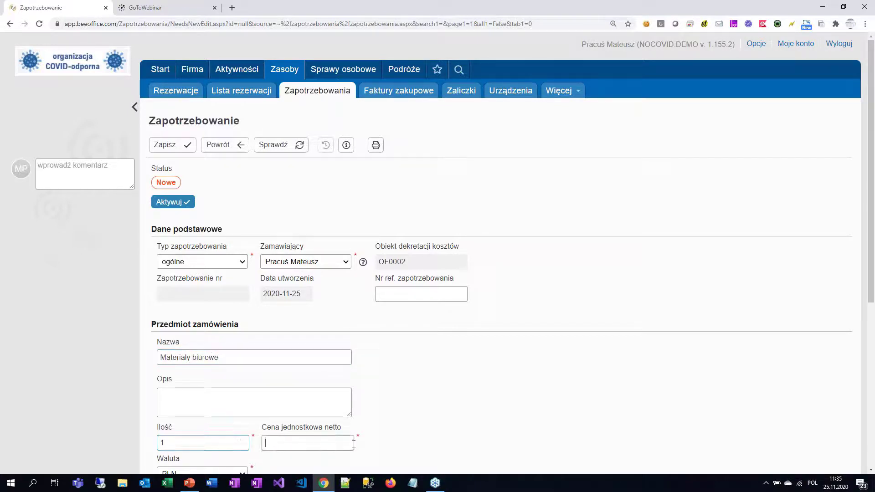
left_click(354, 443)
type("1500")
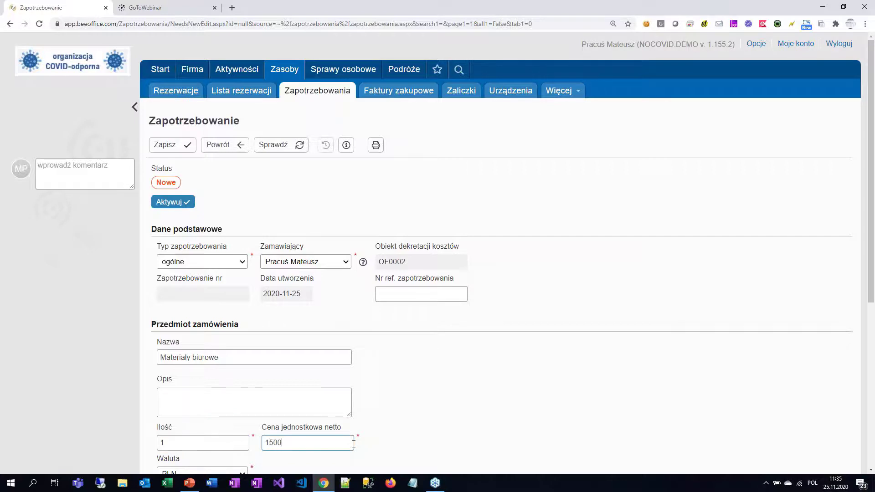
key("Tab")
scroll(459, 372, "down", 5)
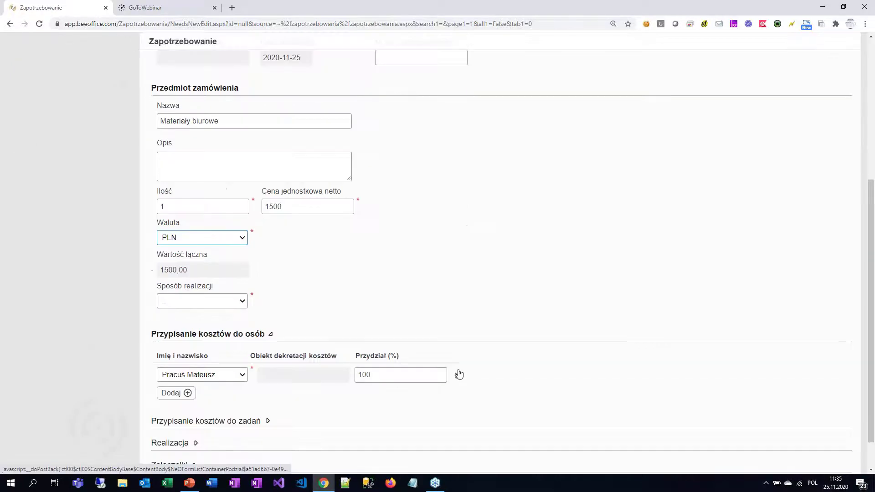
Step: Set the fulfilment method (Sposób realizacji) to Sekretariat
left_click(237, 309)
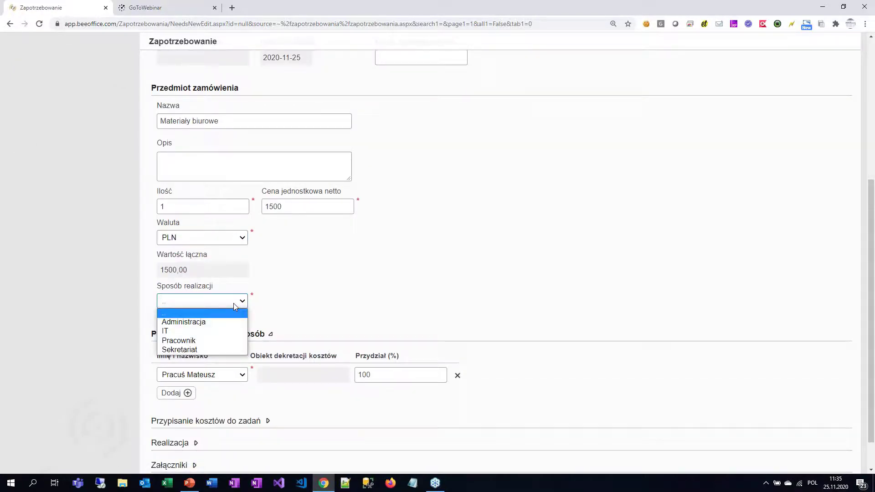
left_click(233, 350)
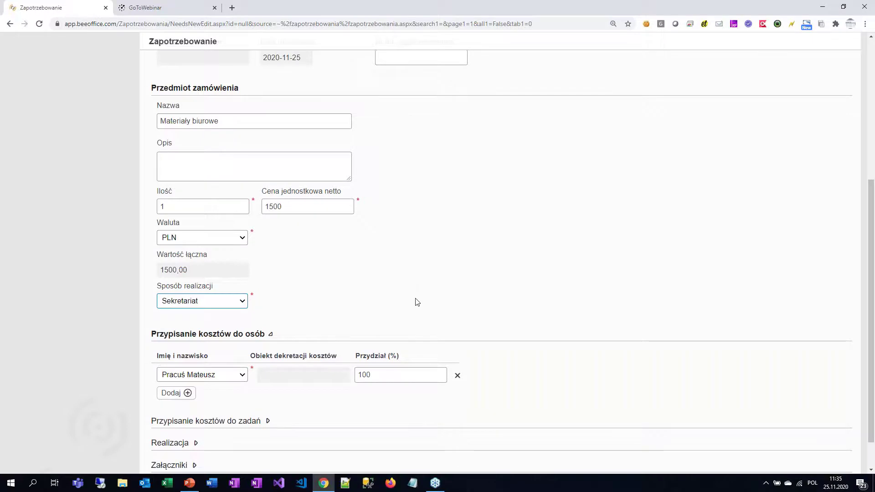
scroll(415, 301, "up", 5)
scroll(417, 301, "down", 5)
scroll(417, 301, "up", 5)
scroll(417, 302, "down", 5)
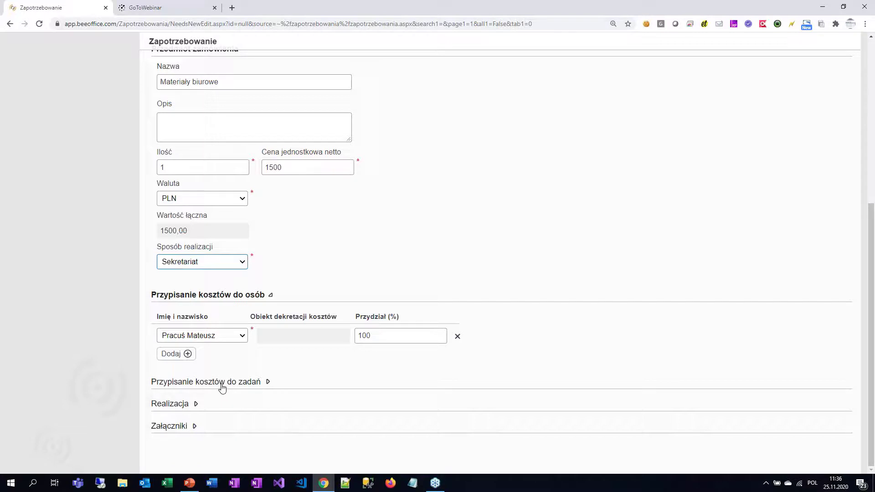
Step: Expand the Przypisanie kosztów do zadań section to review the cost assignment
left_click(222, 382)
scroll(222, 387, "down", 1)
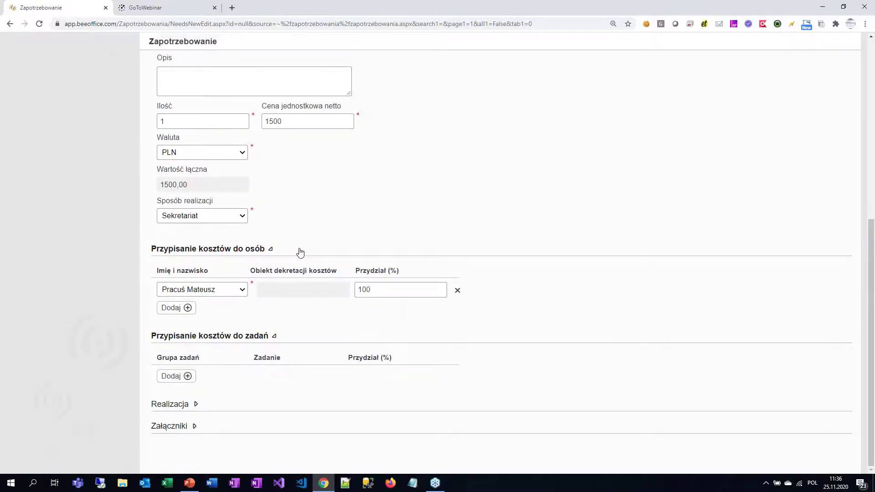
scroll(300, 252, "up", 5)
scroll(300, 253, "down", 5)
Step: Add a task cost row for task group IT [IT] and task Komputery i sieć [22]
left_click(170, 376)
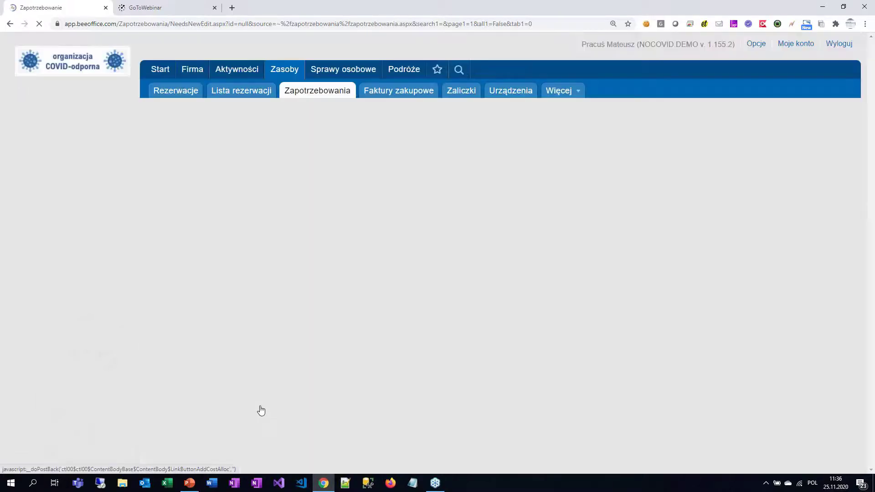
scroll(309, 375, "down", 1)
left_click(224, 358)
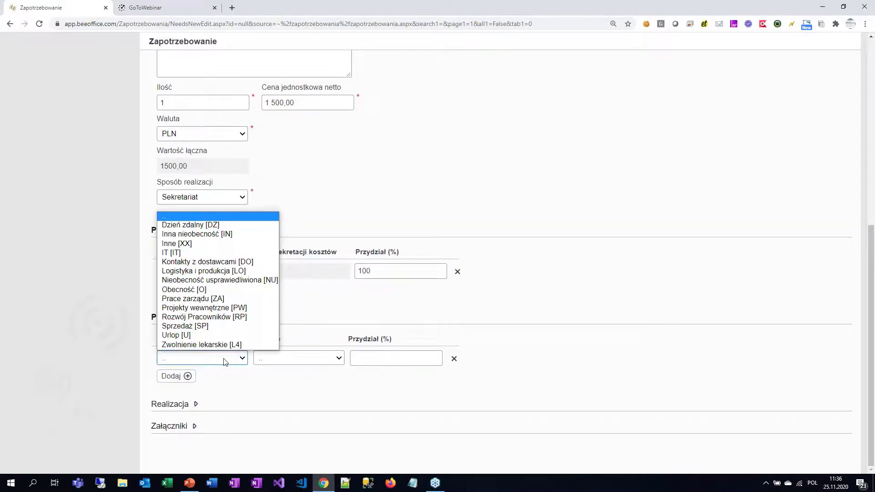
key("Down")
key("Down")
key("Down")
key("Down")
key("Return")
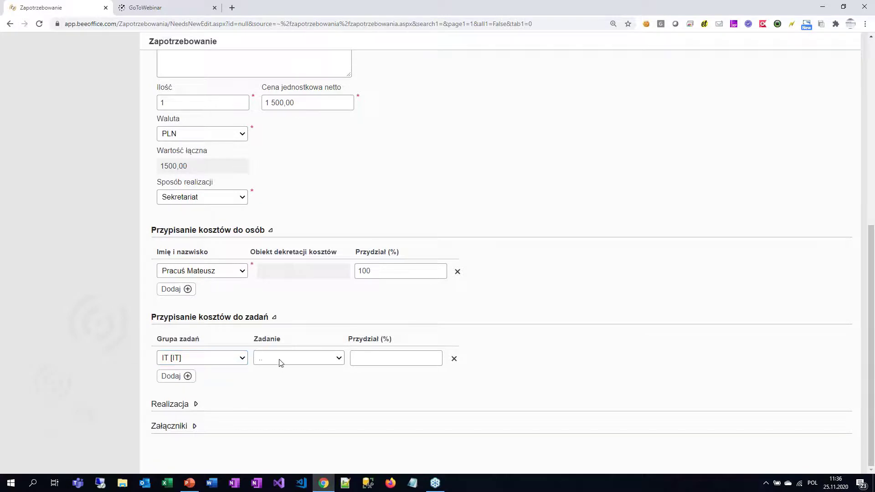
left_click(281, 363)
left_click(298, 390)
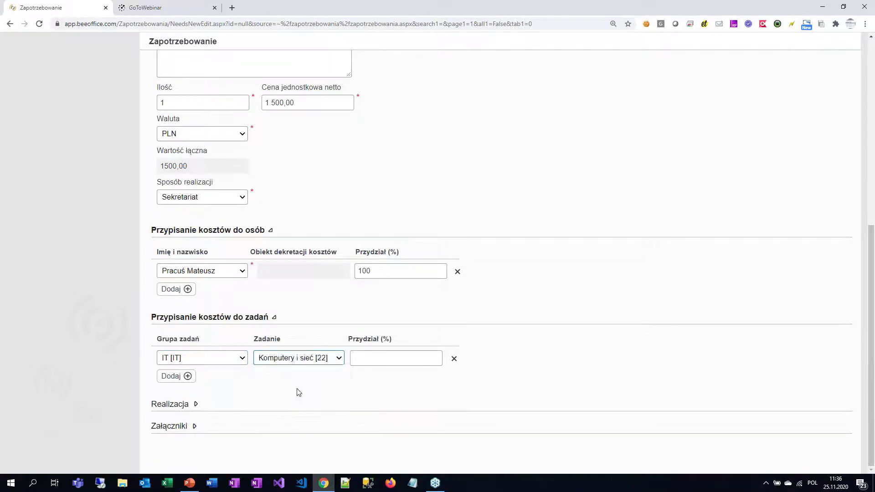
Step: Allocate 100% of the cost to that task and activate the requisition
left_click(384, 361)
type("100")
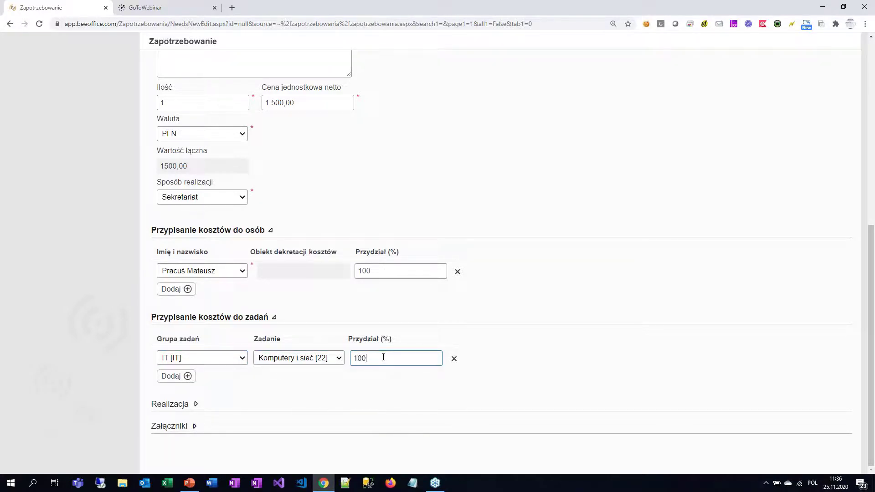
left_click(610, 287)
scroll(697, 260, "up", 8)
left_click(174, 202)
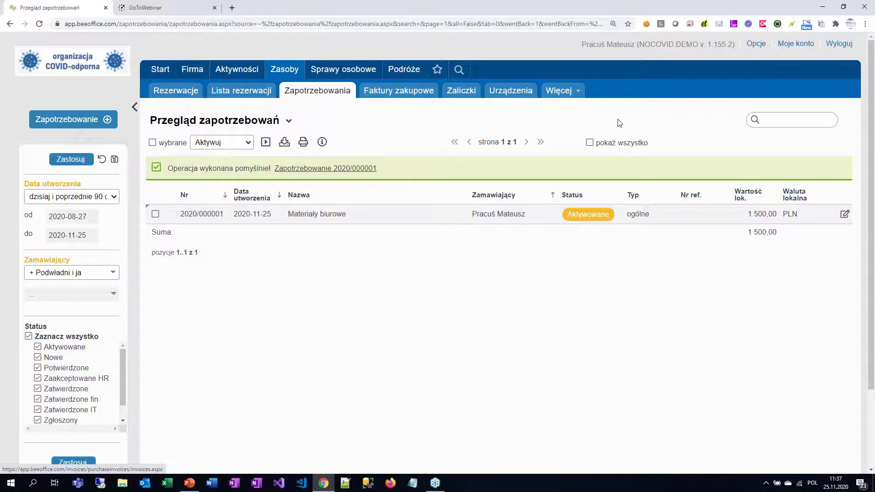
Step: Log out of the employee account and log back in as the administrator
left_click(831, 46)
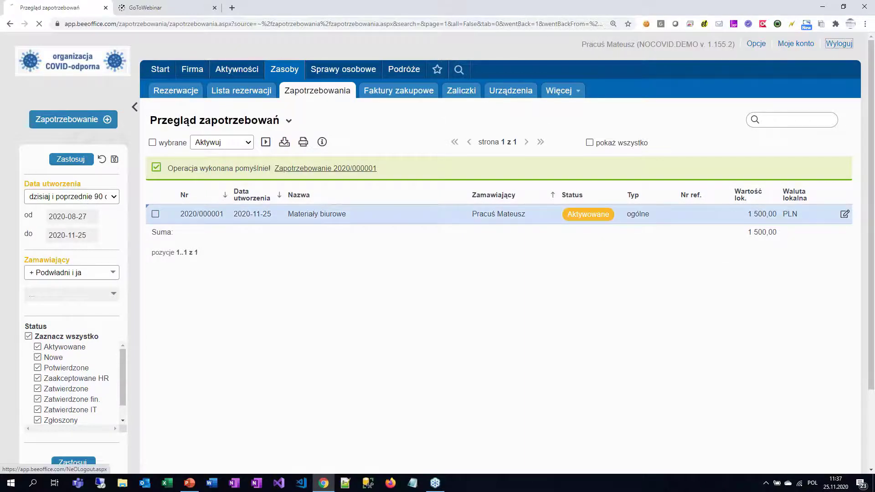
type("admin")
key("Tab")
type("********")
key("Return")
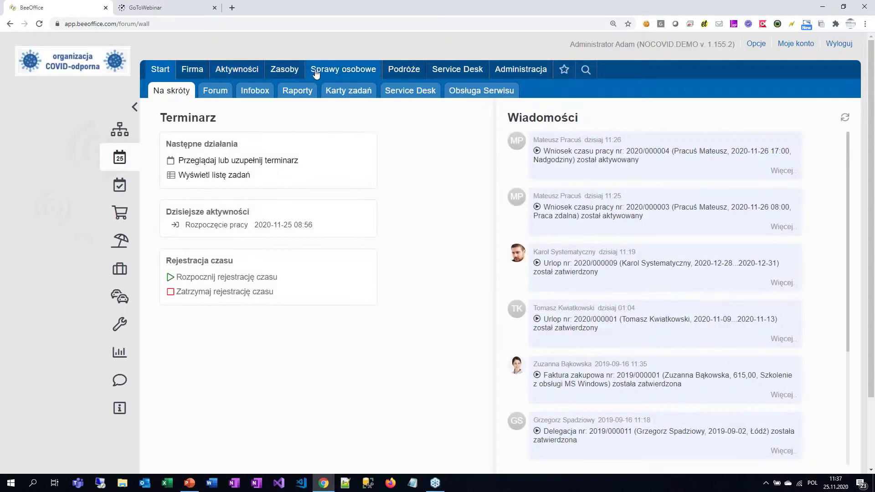
Step: Go to Zasoby > Faktury zakupowe and create a new blank purchase invoice
mouse_move(284, 70)
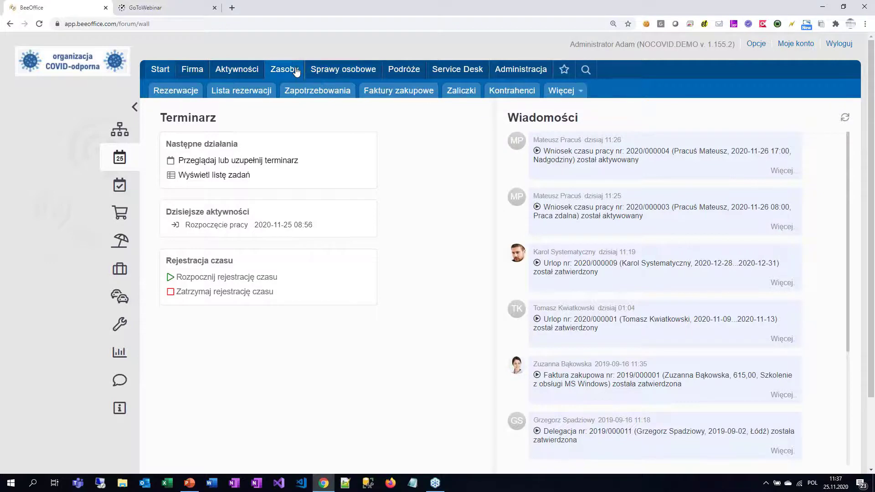
left_click(405, 94)
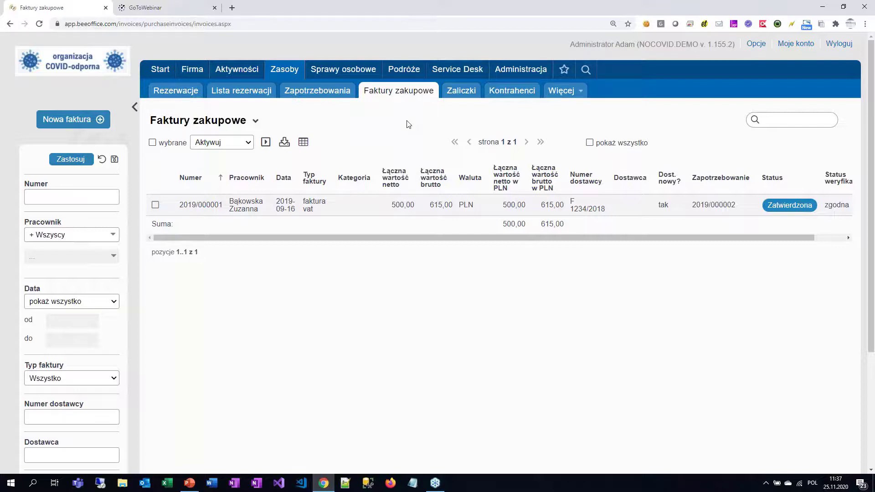
left_click(90, 123)
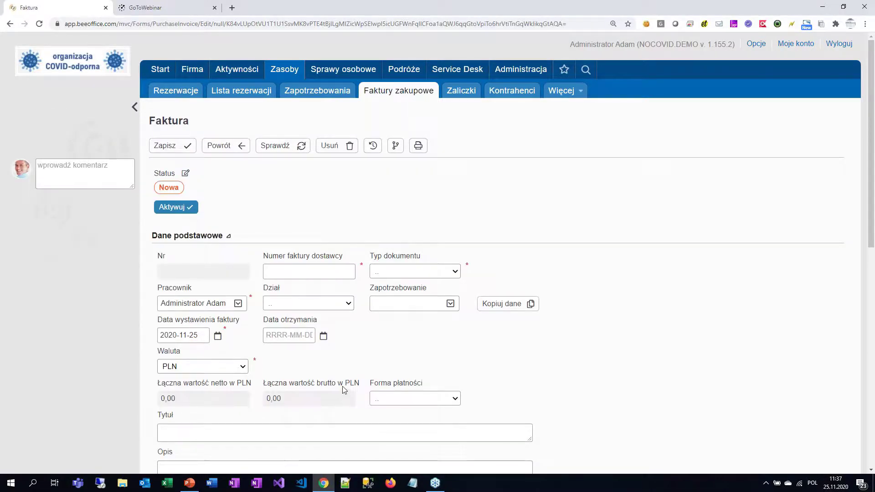
Step: Set the document type to Faktura standardowa, linking no requisition
left_click(454, 272)
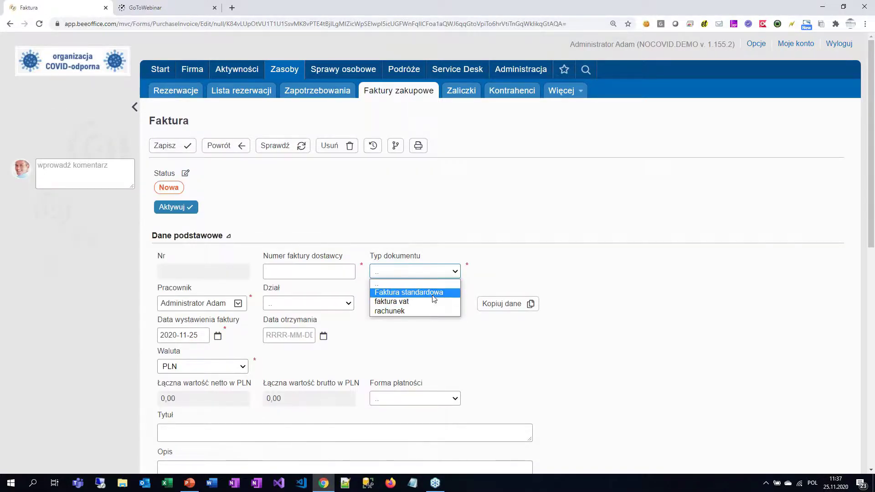
left_click(435, 294)
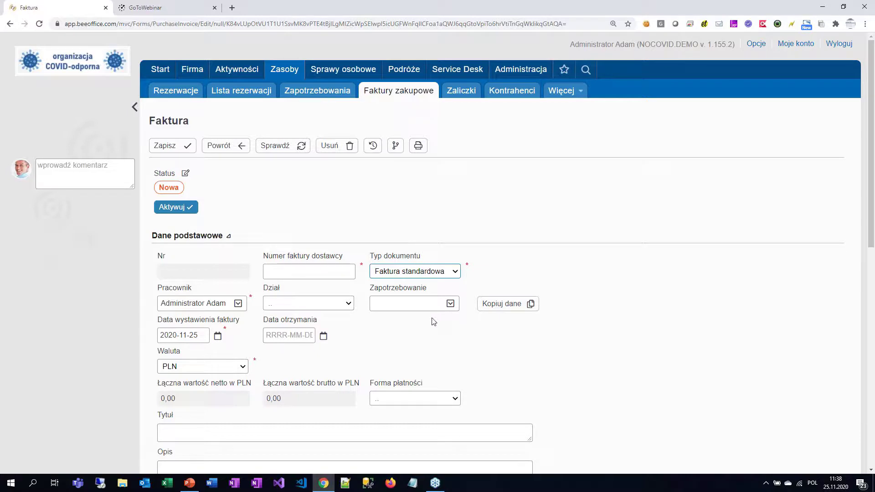
left_click(450, 304)
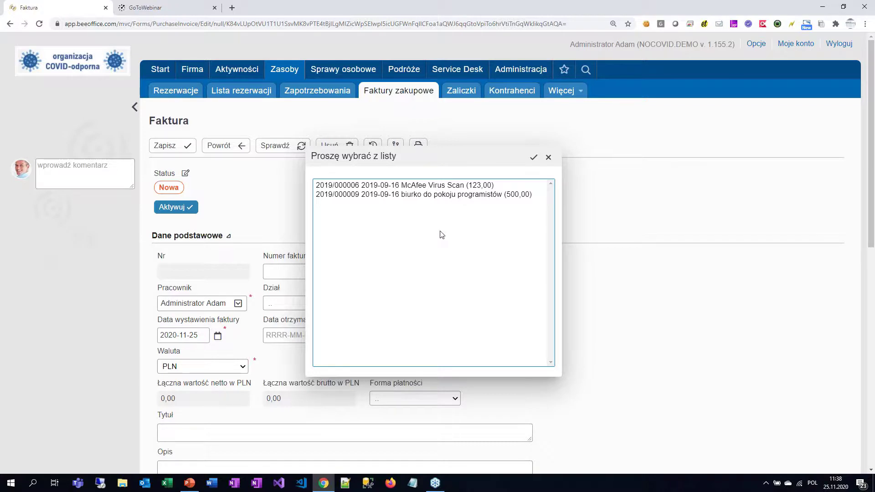
left_click(548, 157)
Step: Enter 'Materiały biurowe' as the invoice title
scroll(612, 276, "down", 5)
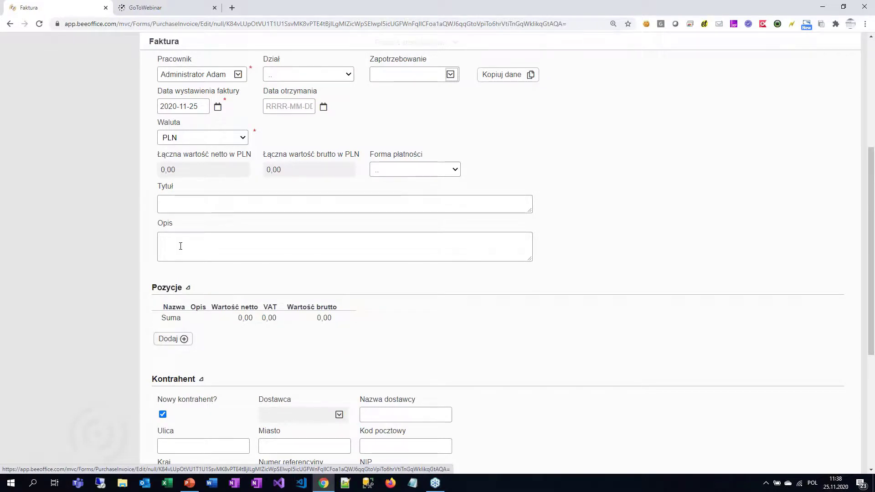
left_click(179, 208)
type("Materiały ")
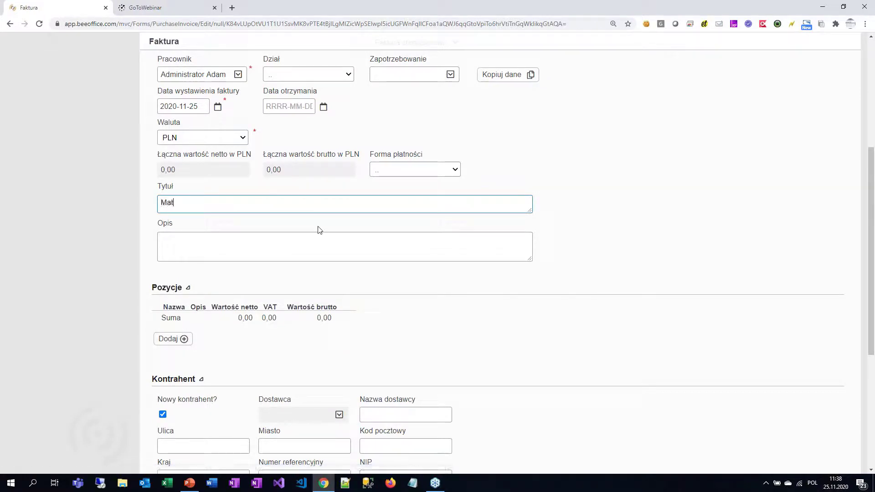
type("biurowe")
Step: Add an invoice line item named 'Papier ksero'
left_click(169, 341)
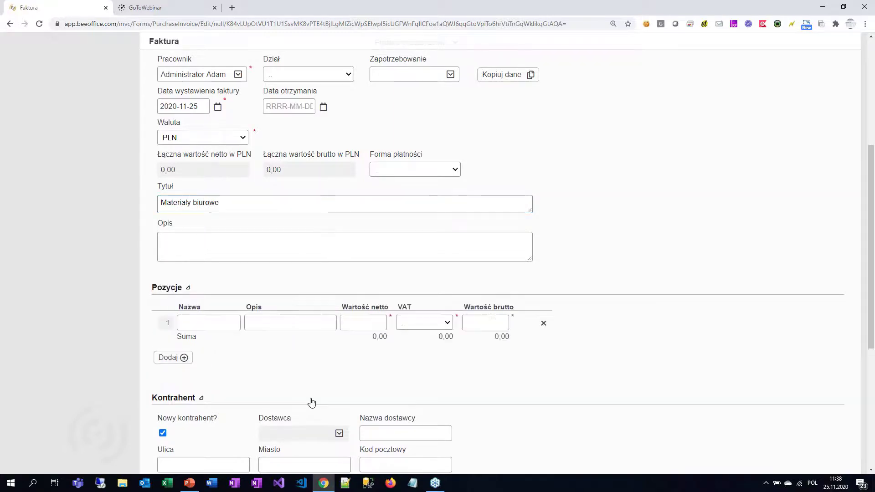
left_click(222, 326)
type("Papier ksero")
key("Tab")
Step: Give the Papier ksero line a net value of 1500 and VAT 23%
left_click(353, 325)
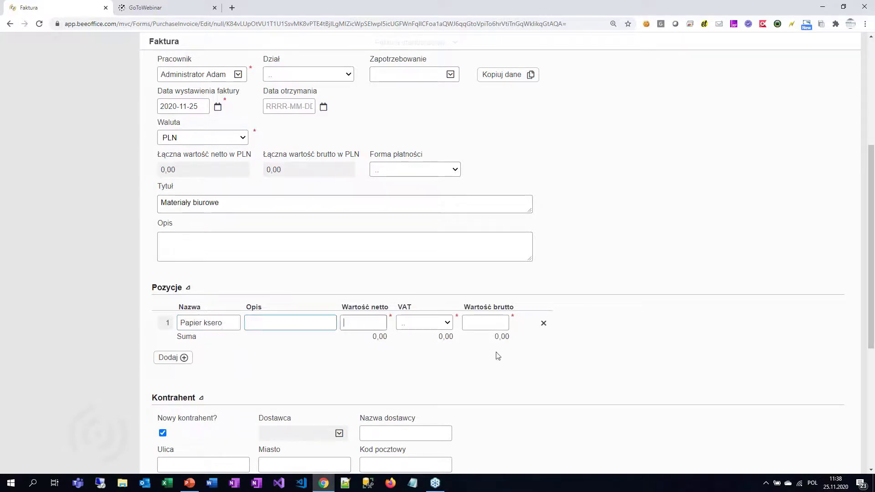
type("100")
key("Tab")
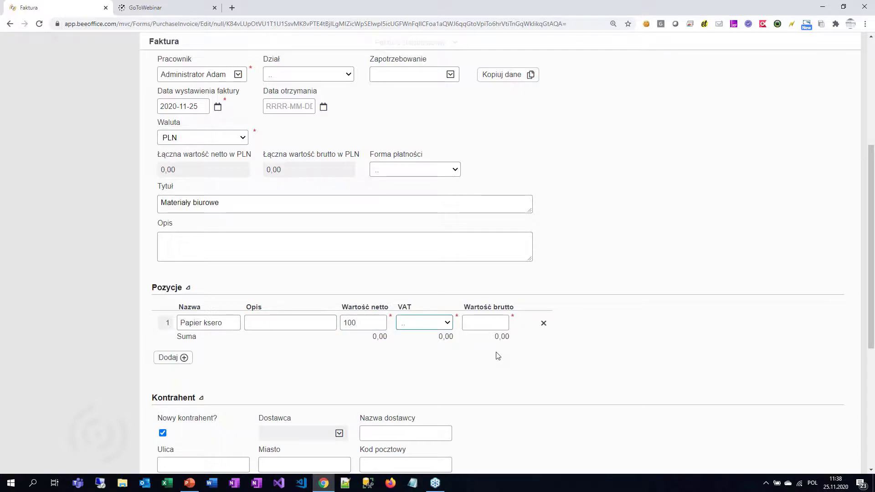
double_click(358, 323)
type("15")
left_click(438, 323)
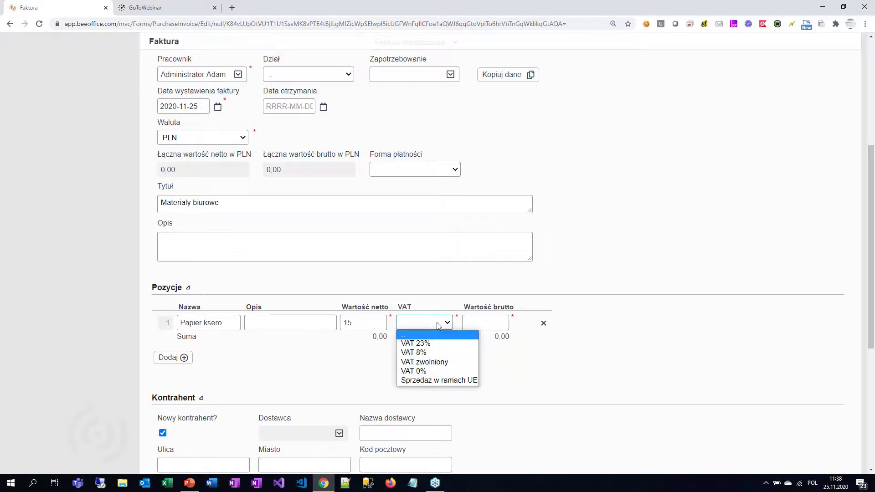
left_click(440, 345)
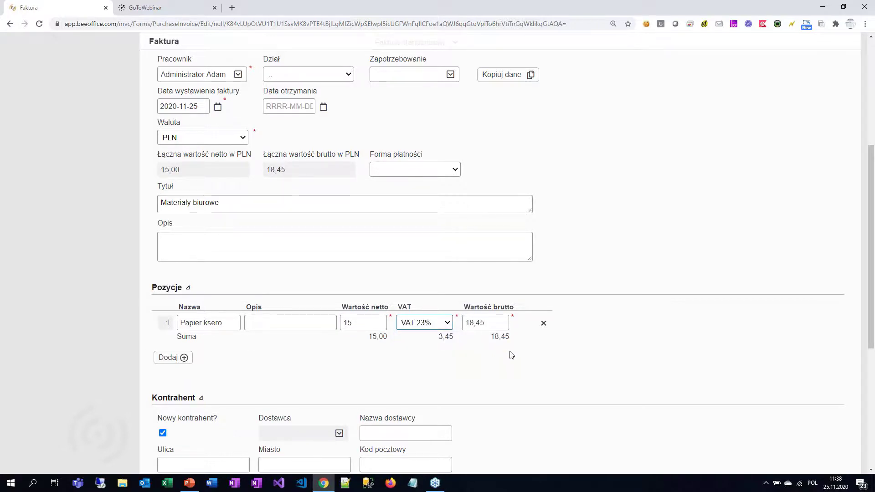
left_click(371, 328)
type("00")
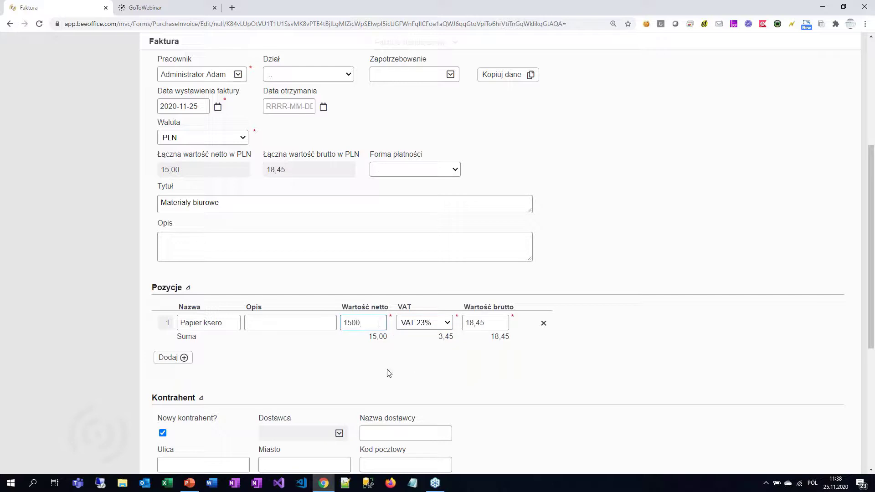
key("Tab")
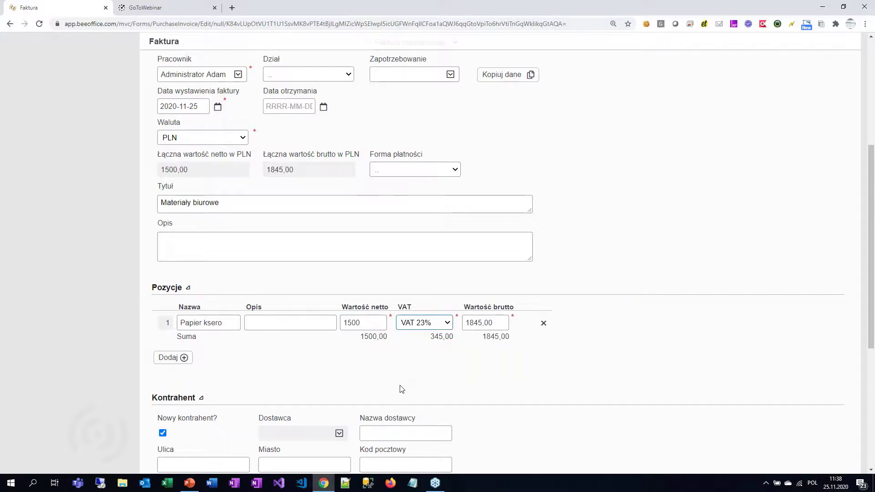
scroll(370, 385, "down", 5)
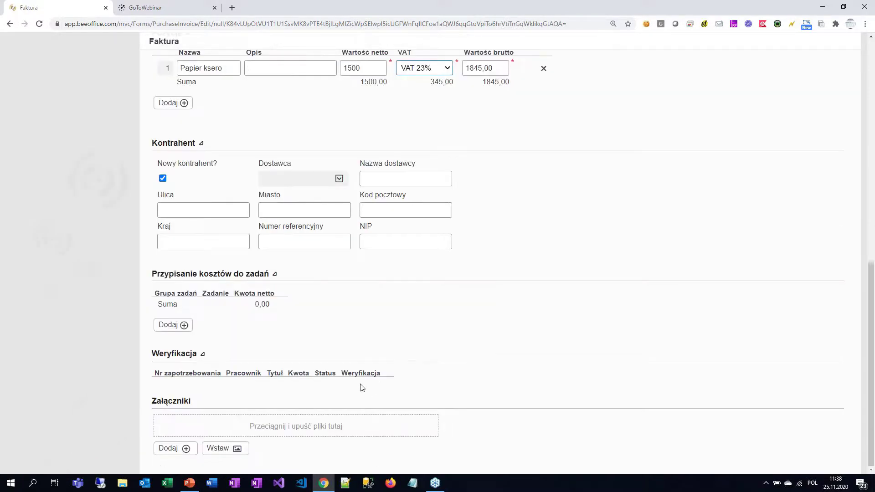
left_click(363, 179)
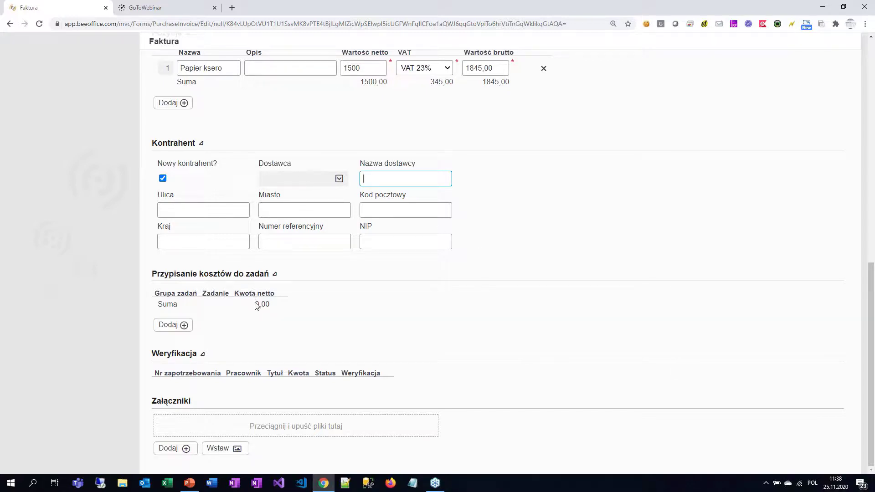
scroll(426, 346, "up", 10)
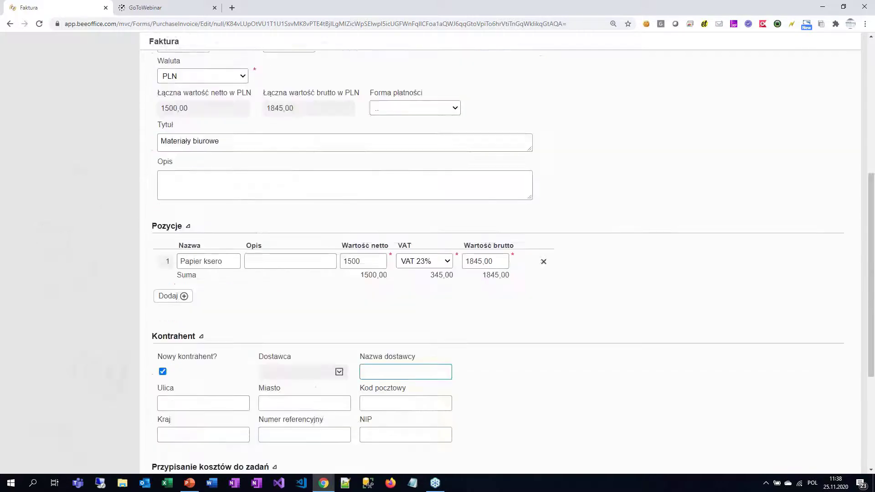
scroll(429, 359, "down", 10)
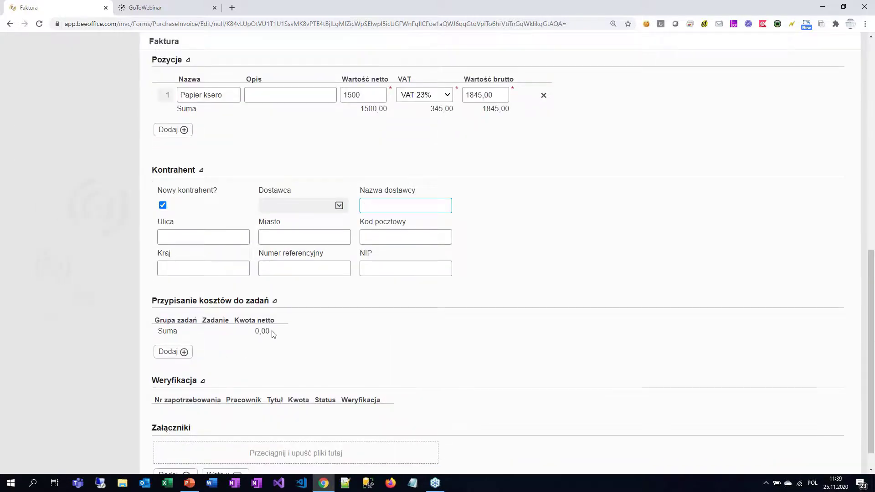
scroll(427, 224, "up", 10)
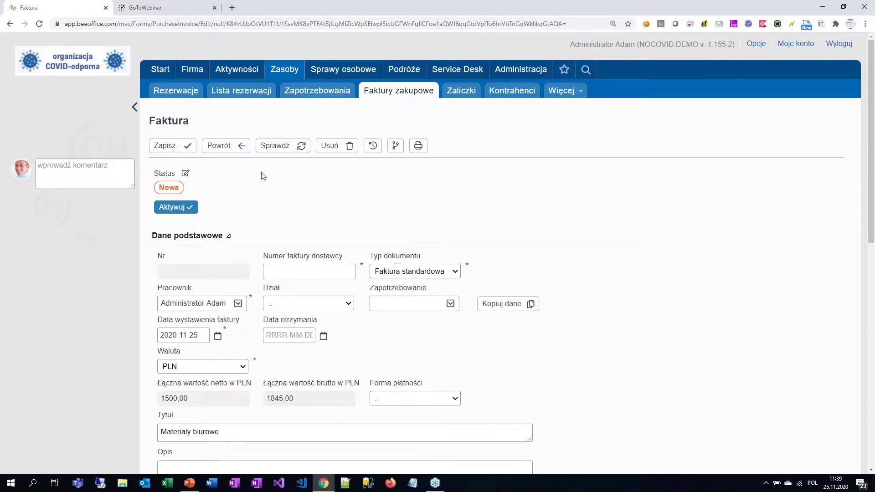
Step: Enter supplier invoice number 2020/00001, validate and activate the invoice, then return to the list
left_click(283, 150)
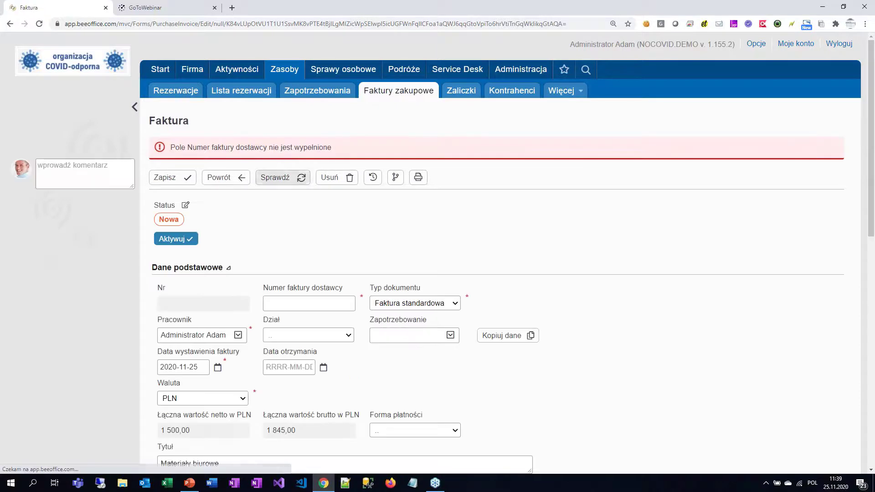
left_click(293, 297)
type("2020/00001")
left_click(281, 183)
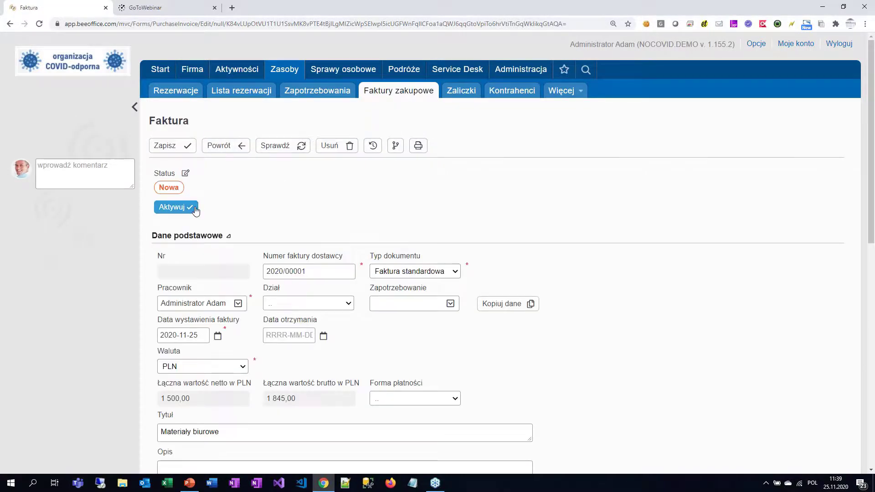
left_click(195, 210)
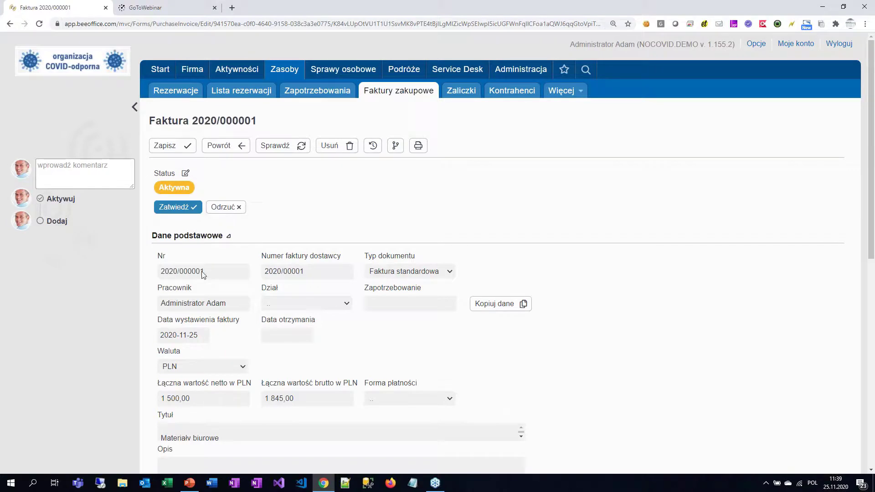
left_click(219, 147)
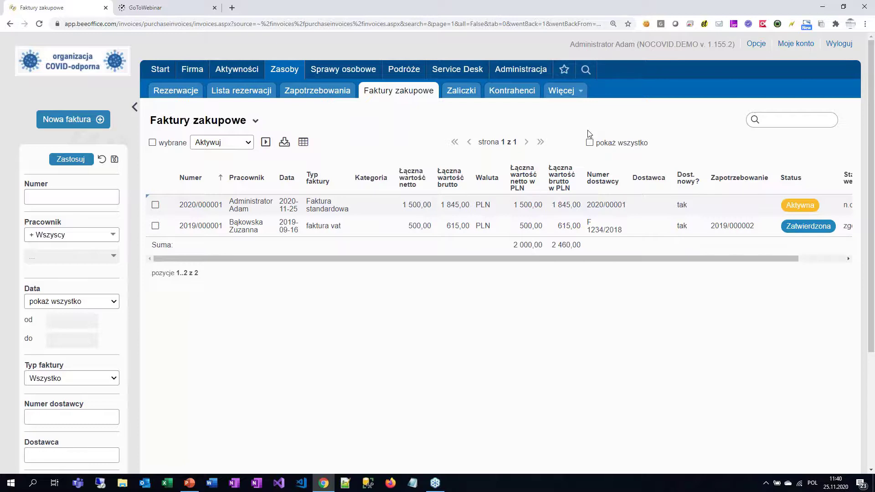
Step: Review the invoices list, now totalling 2 000,00 PLN net and 2 460,00 PLN gross
mouse_move(193, 69)
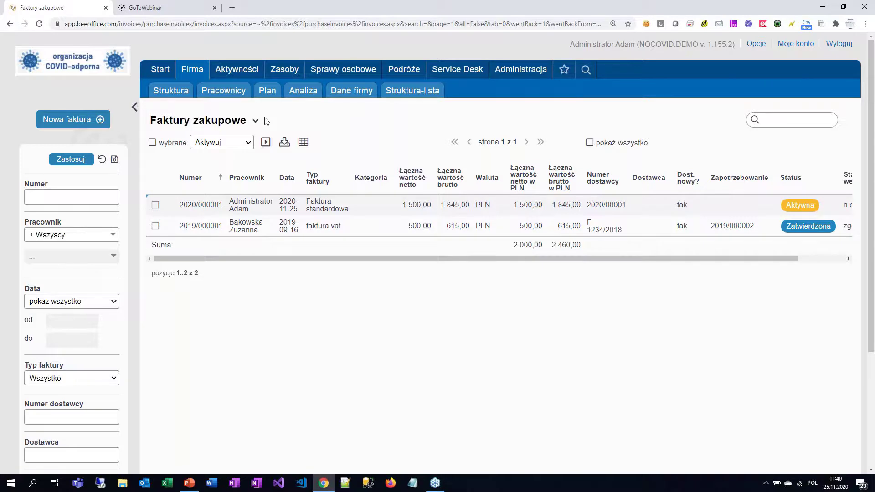
Step: Open the Start overview page, then bring the PowerPoint presentation back to the front
mouse_move(159, 69)
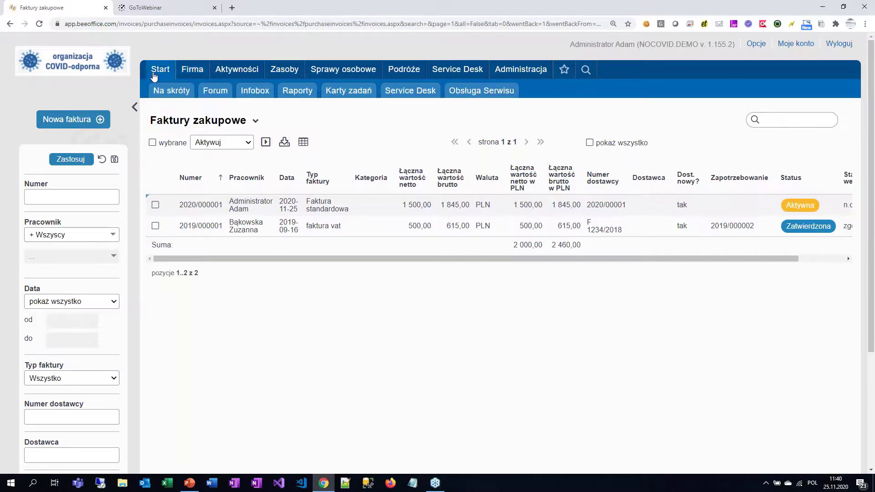
left_click(216, 91)
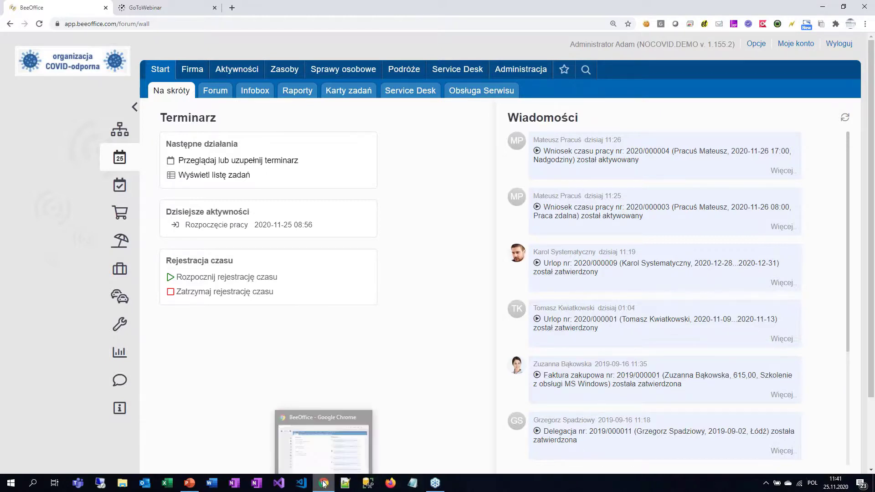
left_click(190, 483)
left_click(50, 386)
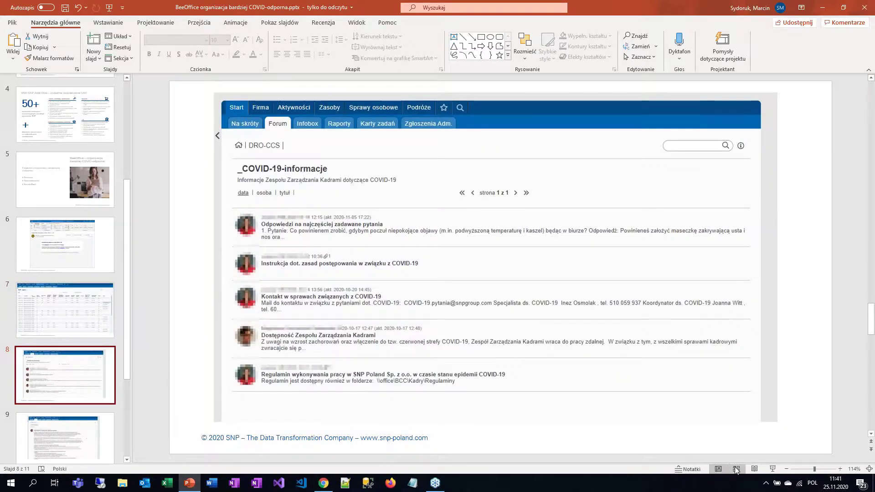
left_click(770, 469)
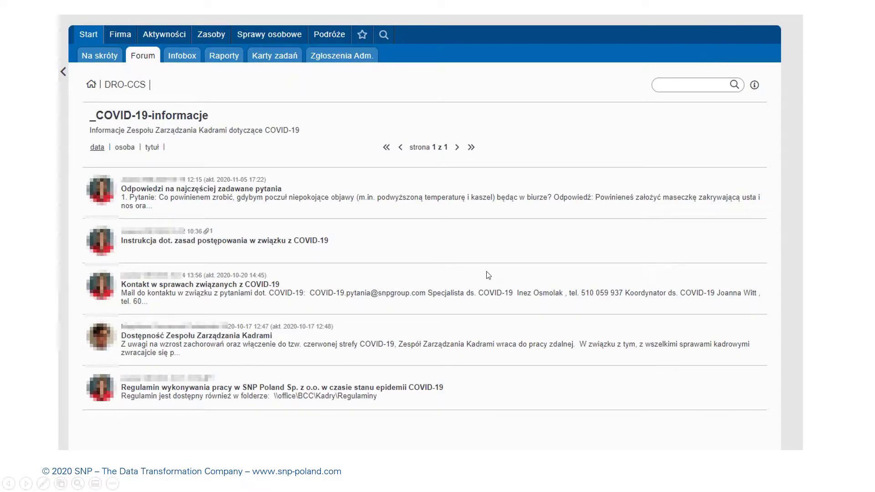
left_click(629, 228)
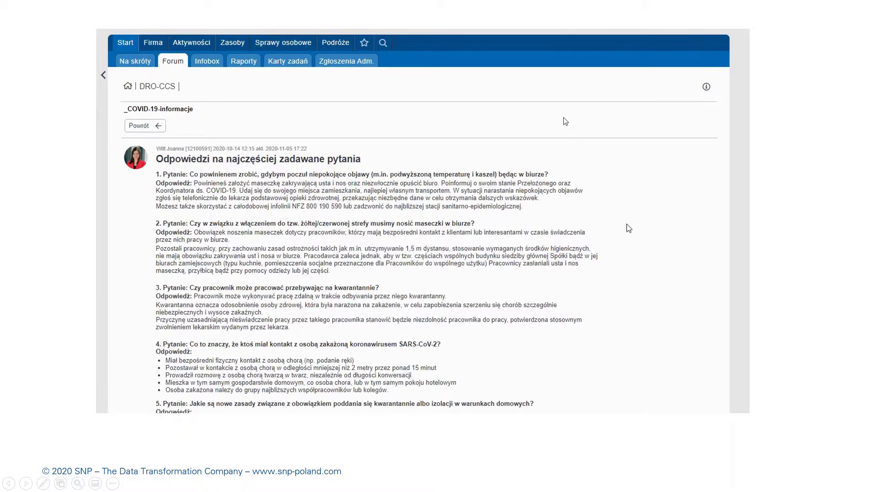
key("Escape")
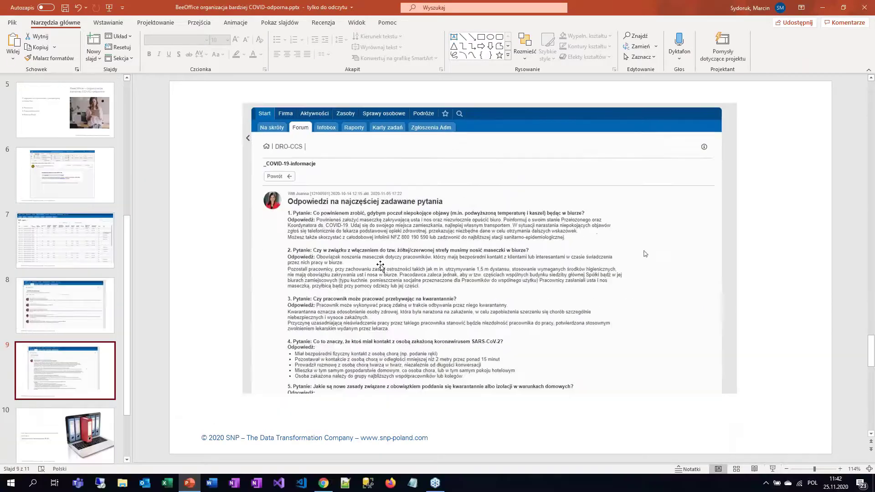
left_click(323, 483)
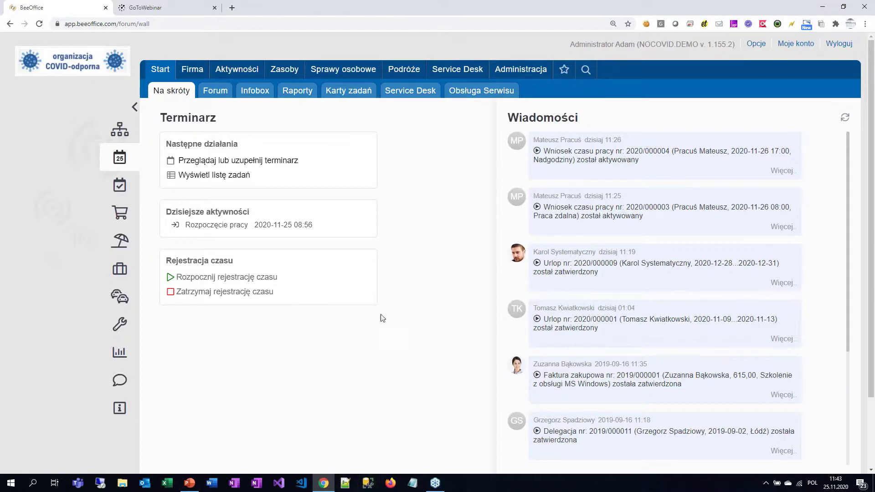
Step: Open Service Desk Zgłoszenia with the last-update date filter set to pokaż wszystko
mouse_move(456, 73)
left_click(170, 93)
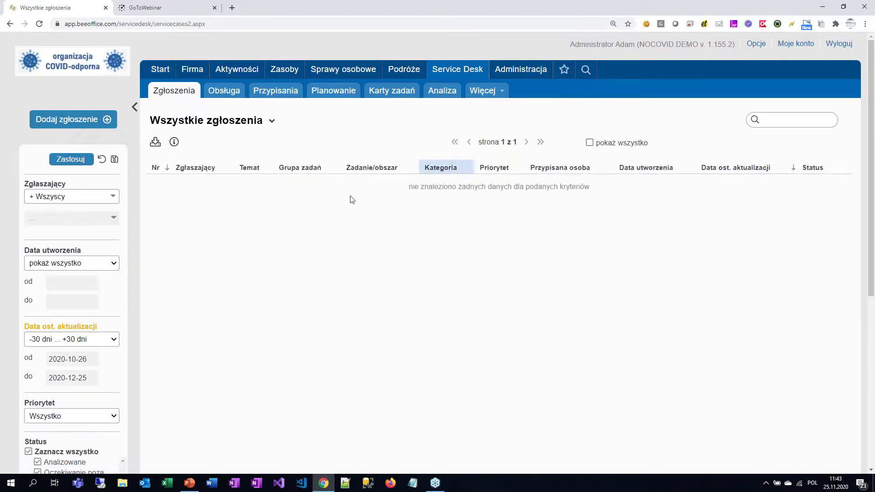
left_click(91, 342)
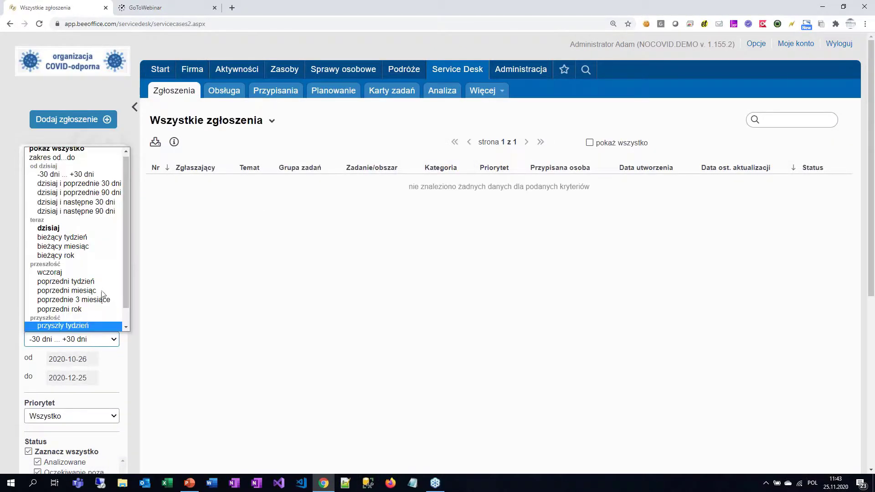
left_click(92, 146)
scroll(105, 348, "down", 5)
scroll(106, 348, "up", 5)
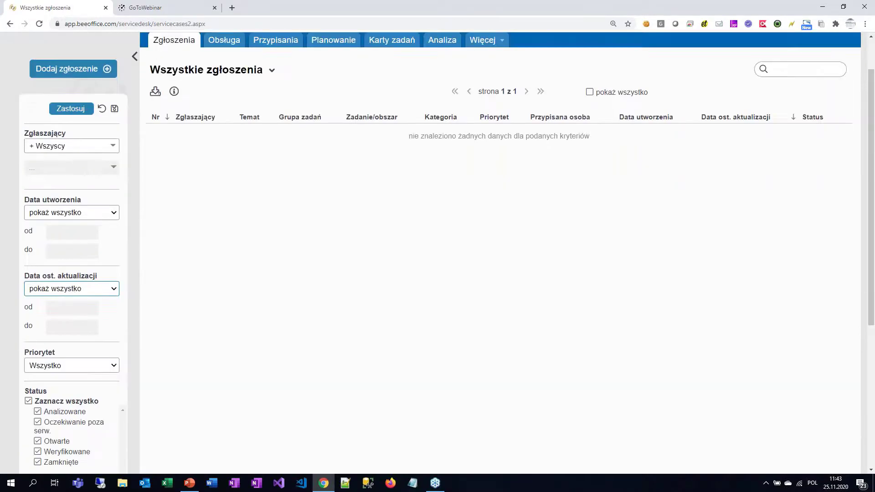
left_click(81, 160)
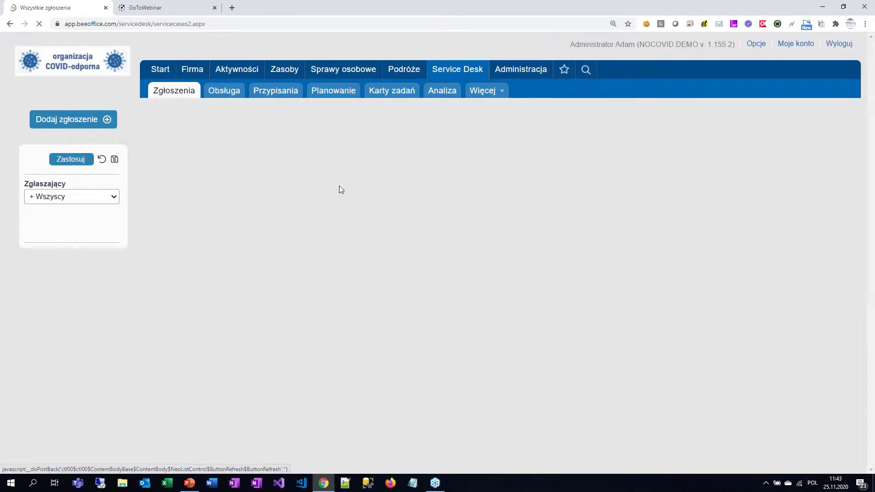
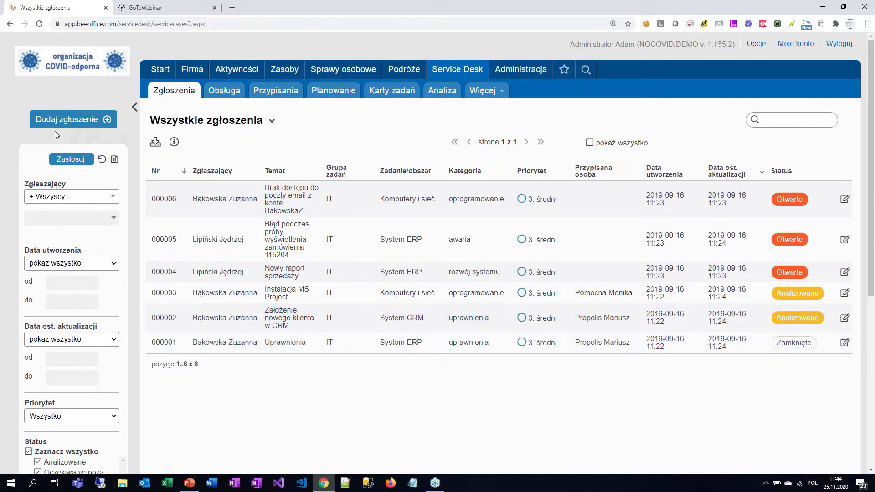
Step: Create a new Service Desk ticket with area System CRM and category awaria, then continue to its form
left_click(73, 119)
left_click(398, 175)
left_click(399, 199)
left_click(483, 169)
left_click(487, 190)
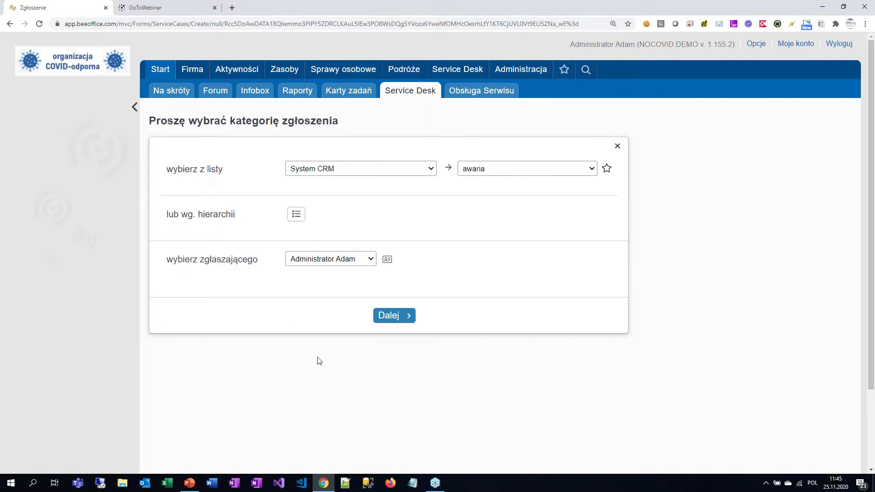
left_click(383, 316)
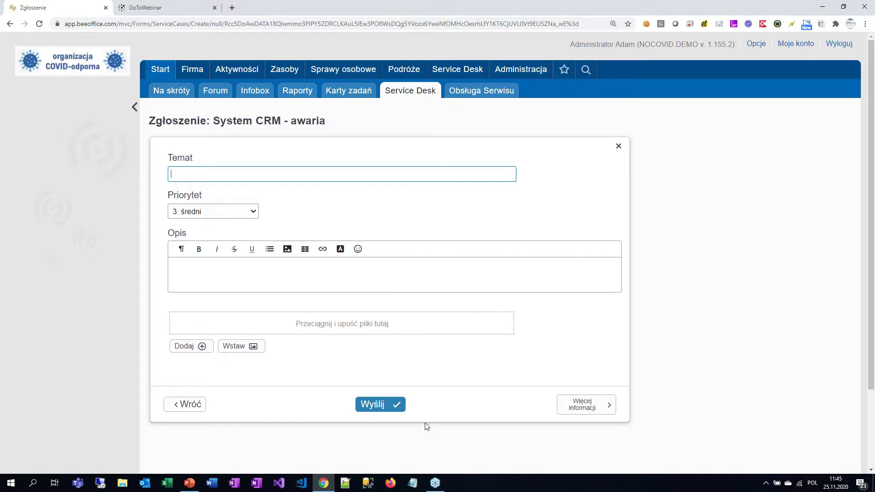
Step: Return to the Service Desk ticket list, then present PowerPoint slide 10 (30-day demo invitation) full screen
left_click(423, 101)
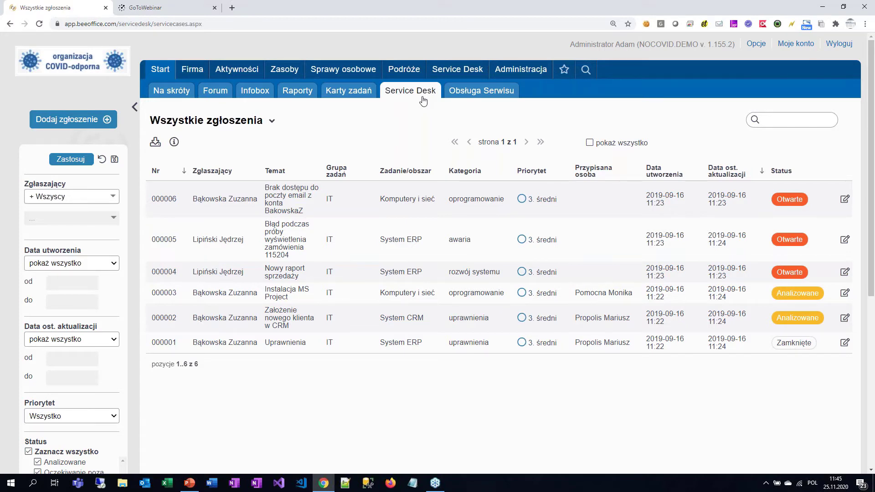
left_click(197, 487)
left_click(89, 440)
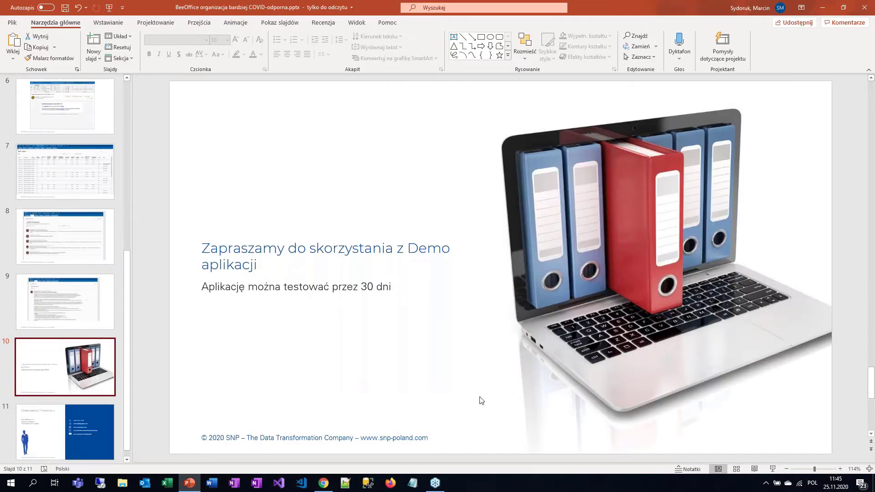
left_click(773, 469)
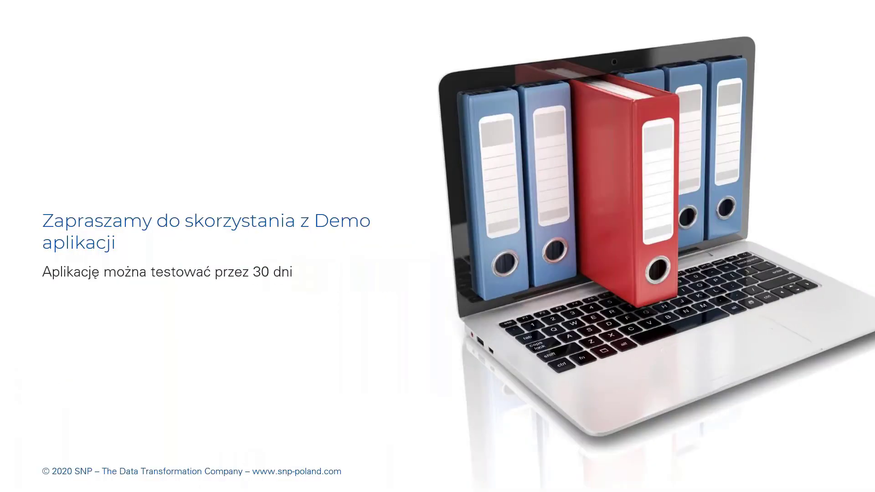